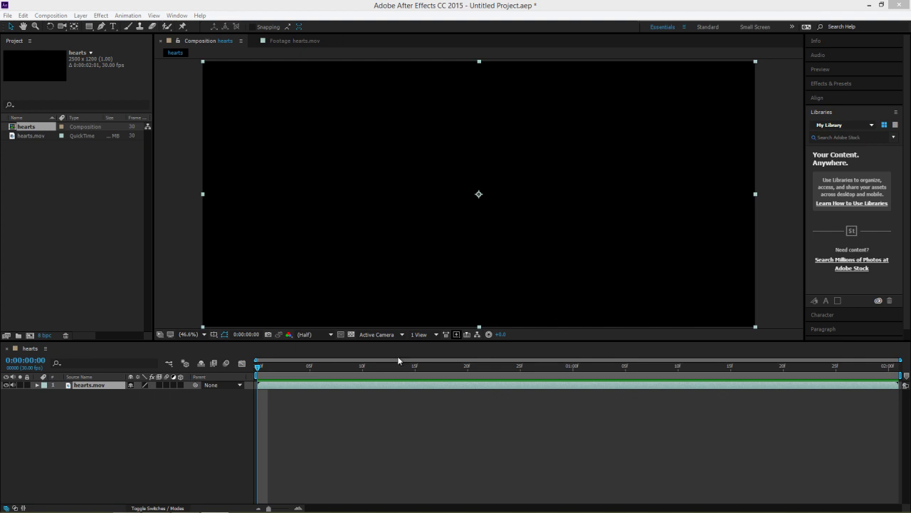
# Rewind the hearts composition to frame 0 and preview the pink hearts animation once.
pyautogui.moveTo(316, 372); pyautogui.dragTo(263, 373)
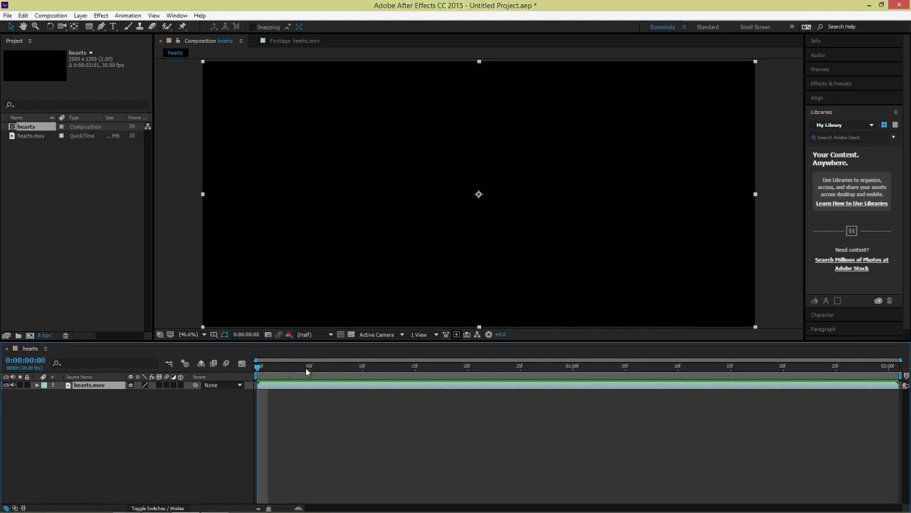
pyautogui.press('space')
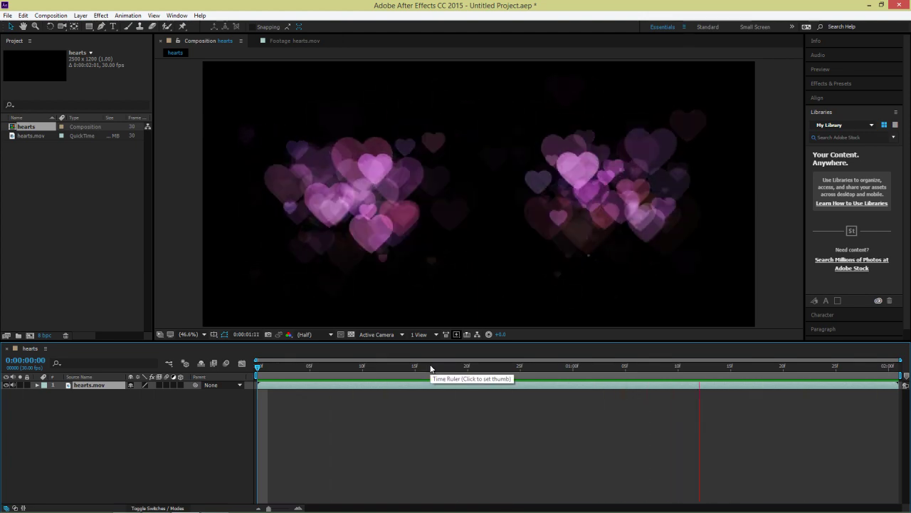
pyautogui.press('space')
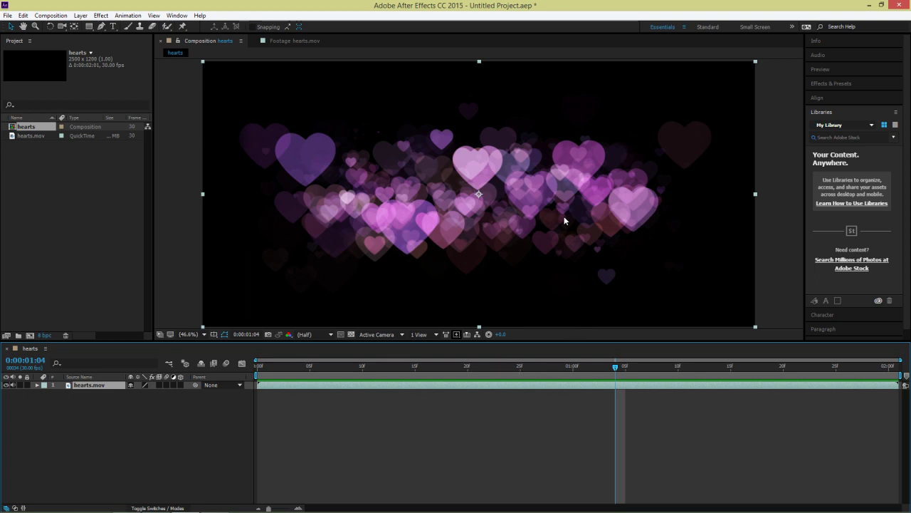
# Switch to iClone and play the character's animation through once, then stop it.
pyautogui.hotkey('alt', 'Tab')
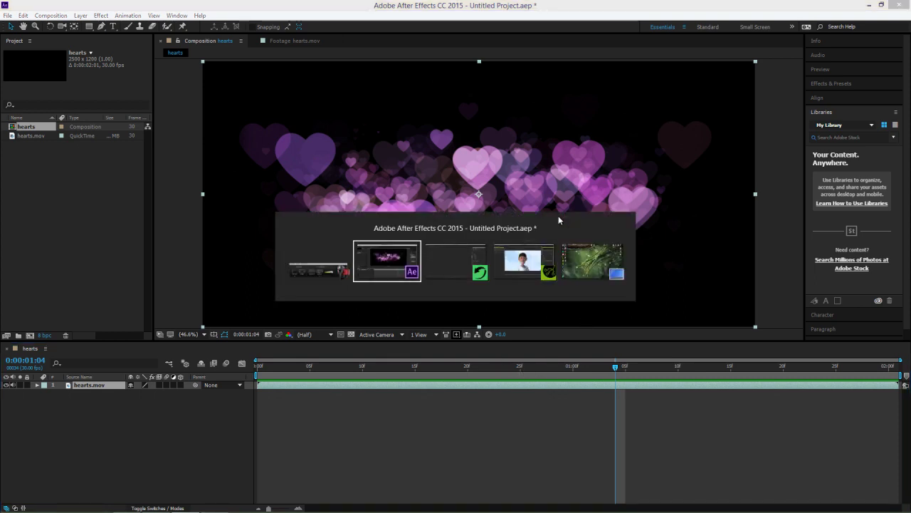
pyautogui.hotkey('alt', 'Tab')
pyautogui.hotkey('alt', 'Tab')
pyautogui.hotkey('alt', 'Tab')
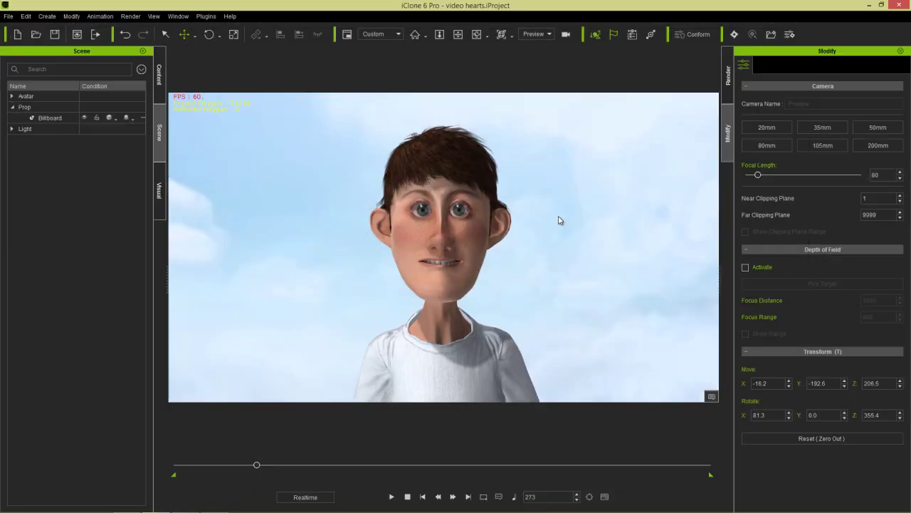
pyautogui.click(391, 497)
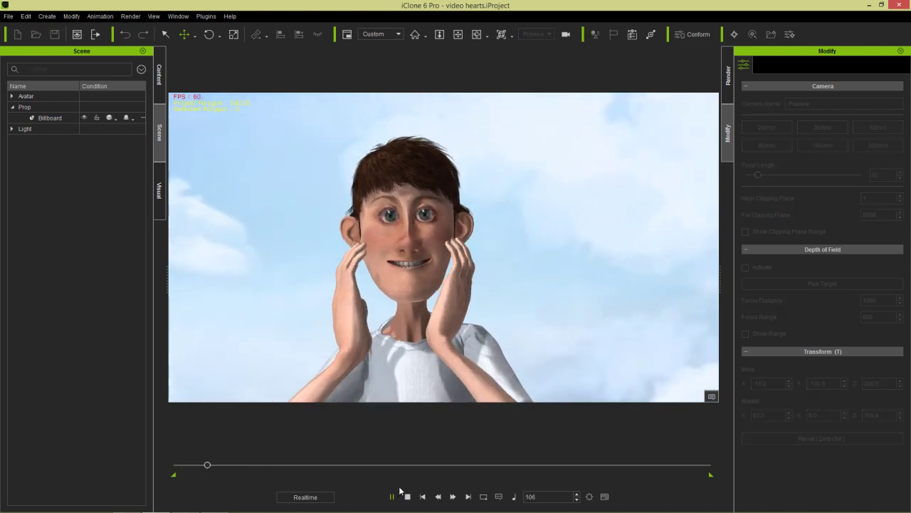
pyautogui.click(408, 496)
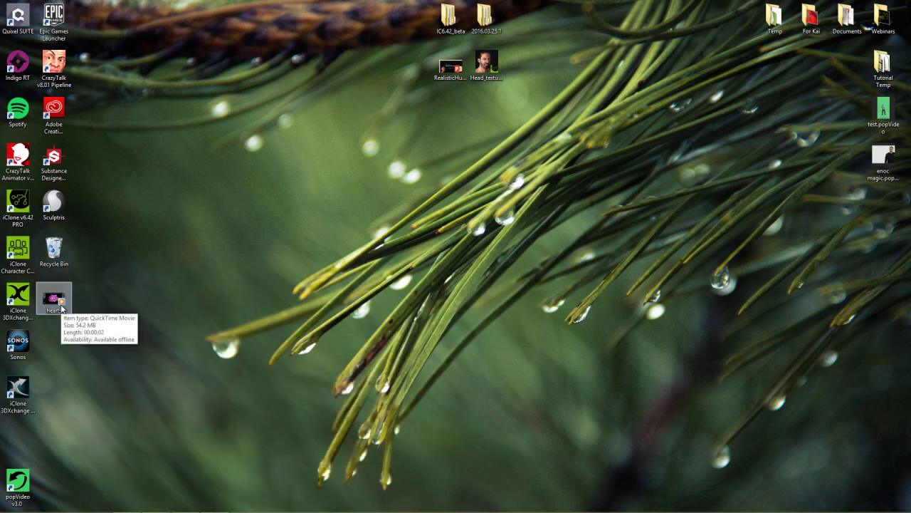
# Drag hearts.mov from the desktop into the iClone viewport as a Billboard prop.
pyautogui.moveTo(62, 308); pyautogui.dragTo(396, 325)
pyautogui.hotkey('alt', 'Tab')
pyautogui.hotkey('alt', 'shift', 'Tab')
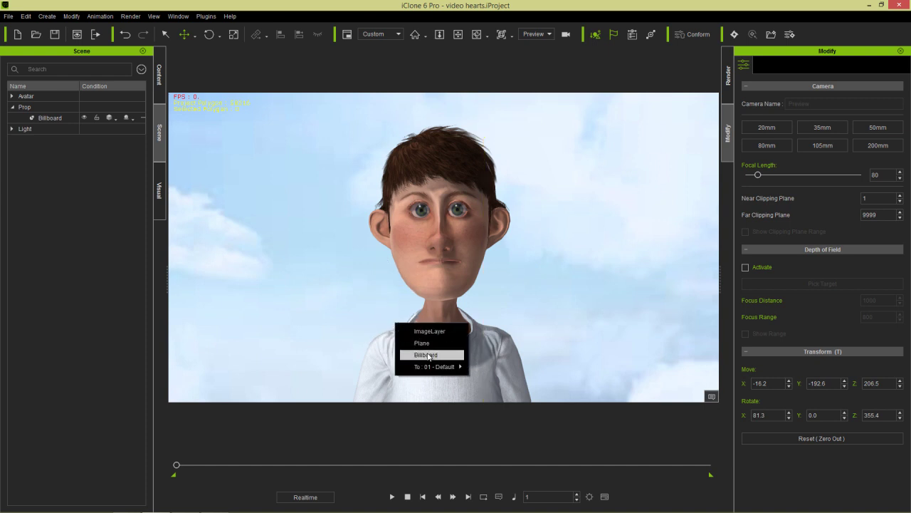
pyautogui.click(427, 354)
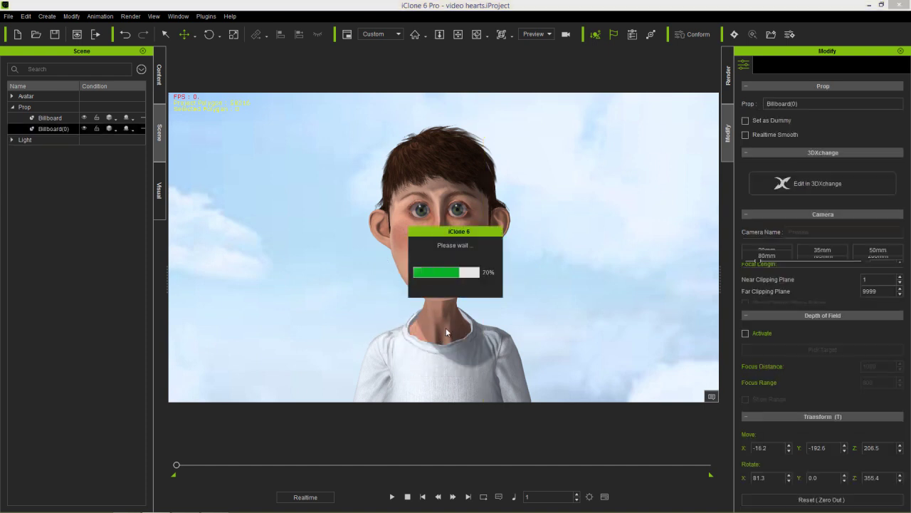
# Align the billboard to the character on the X, Y and Z axes.
pyautogui.click(299, 35)
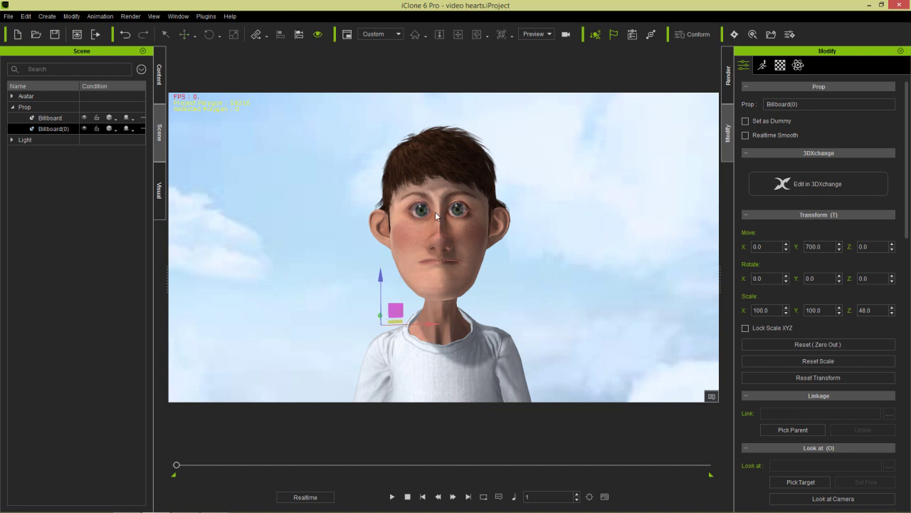
pyautogui.click(435, 212)
pyautogui.click(609, 320)
pyautogui.click(643, 321)
pyautogui.click(675, 321)
pyautogui.click(639, 368)
# Raise the billboard up to the character's head and bring it in front.
pyautogui.scroll(-5, 549, 227)
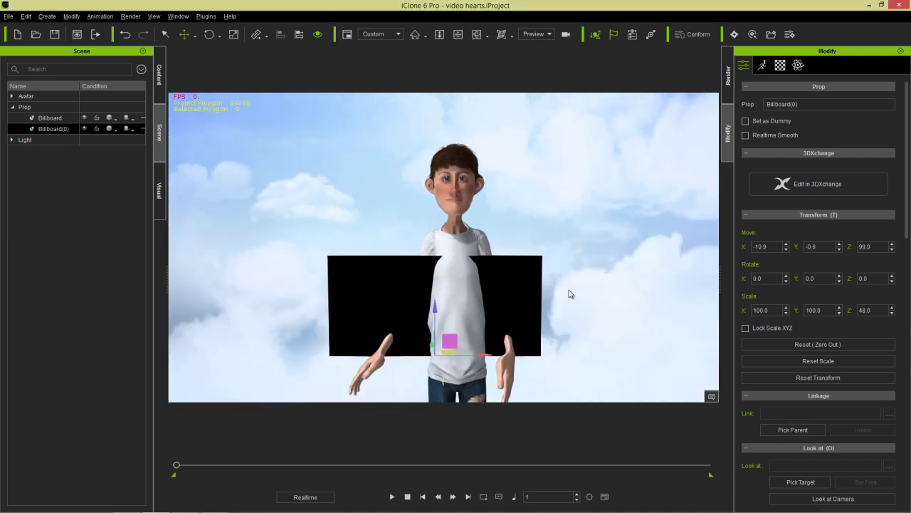
pyautogui.moveTo(438, 317); pyautogui.dragTo(441, 186)
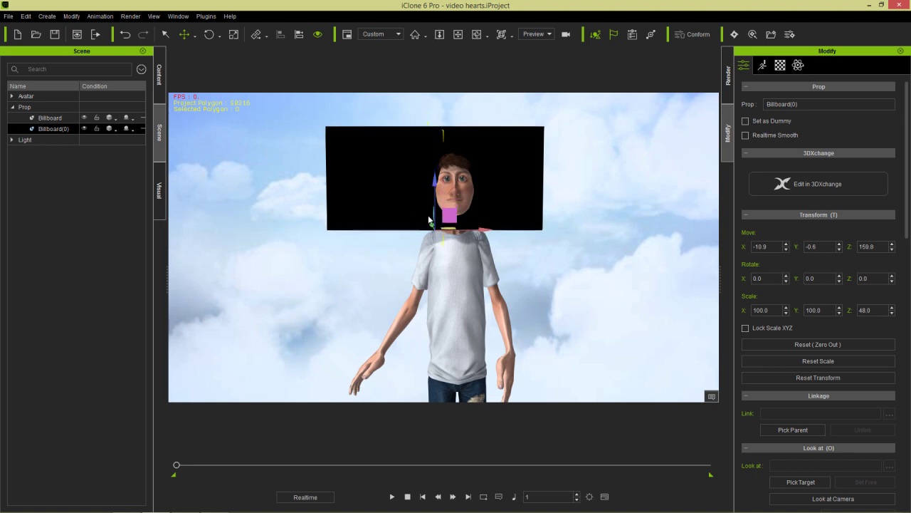
pyautogui.moveTo(432, 221); pyautogui.dragTo(471, 238)
pyautogui.scroll(3, 526, 338)
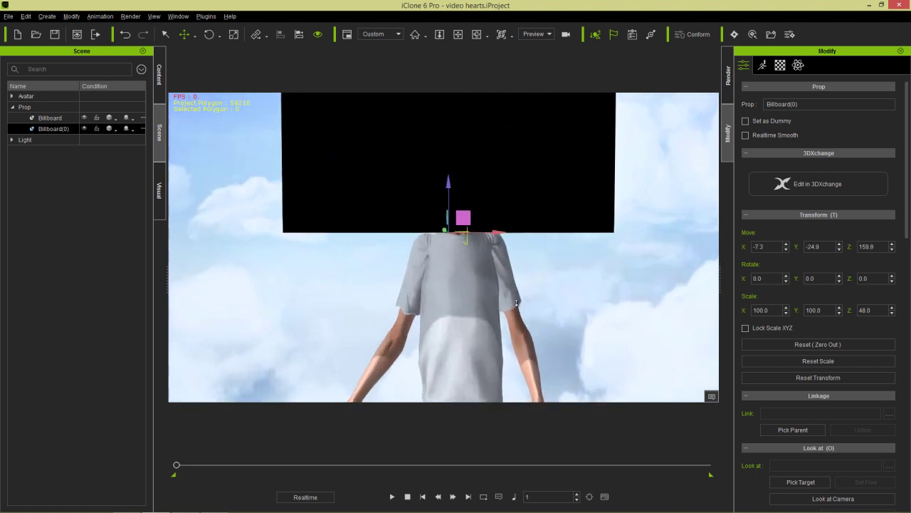
pyautogui.scroll(-1, 525, 338)
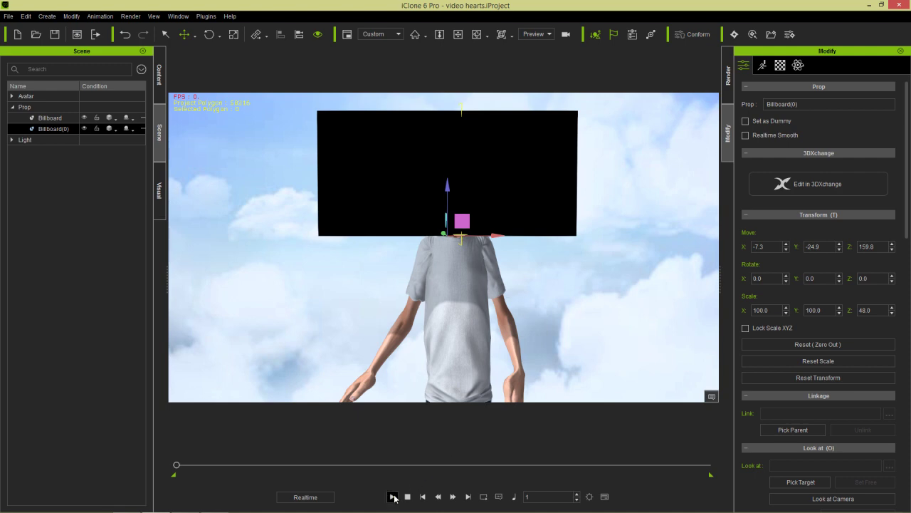
# Play the scene to check the hearts billboard, then delete it.
pyautogui.click(393, 496)
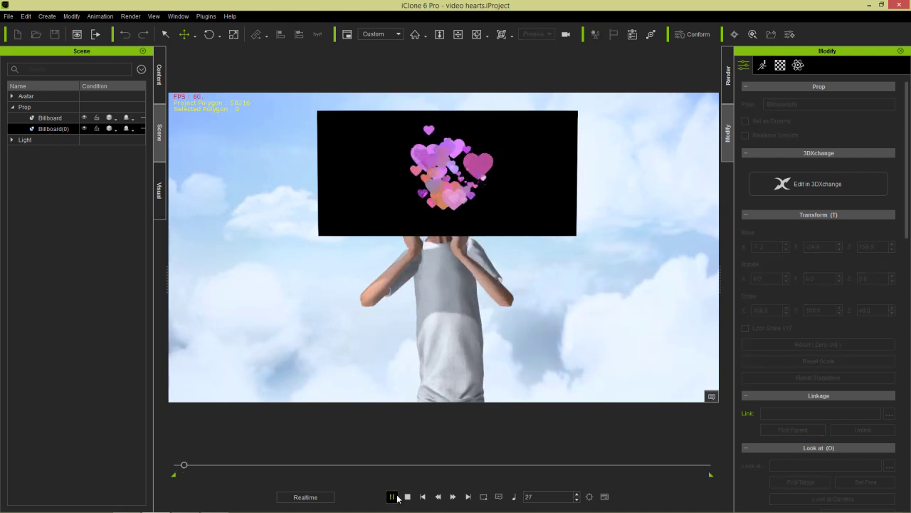
pyautogui.click(407, 497)
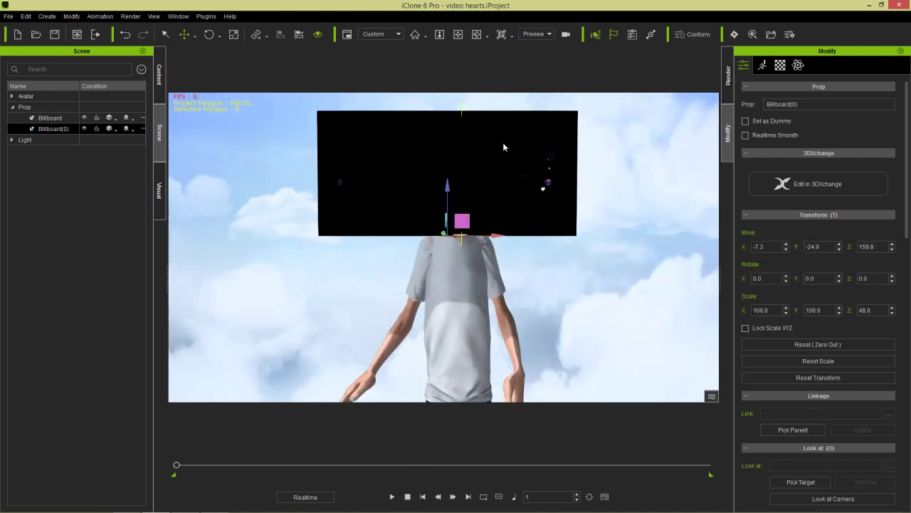
pyautogui.press('Delete')
pyautogui.moveTo(498, 235)
pyautogui.mouseDown()
pyautogui.moveTo(480, 298)
pyautogui.moveTo(484, 227)
pyautogui.moveTo(488, 238)
pyautogui.mouseUp()
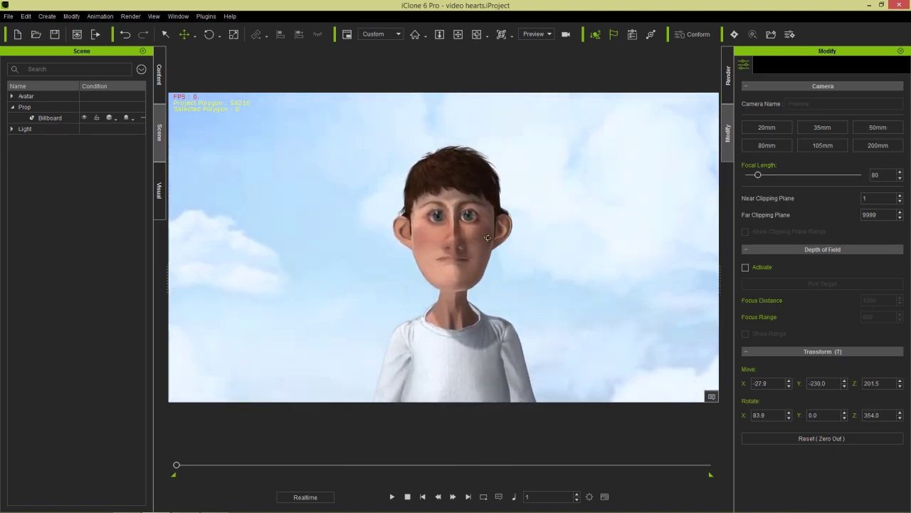
# Switch to popVideo 3 and import hearts.mov through Import File.
pyautogui.hotkey('alt', 'Tab')
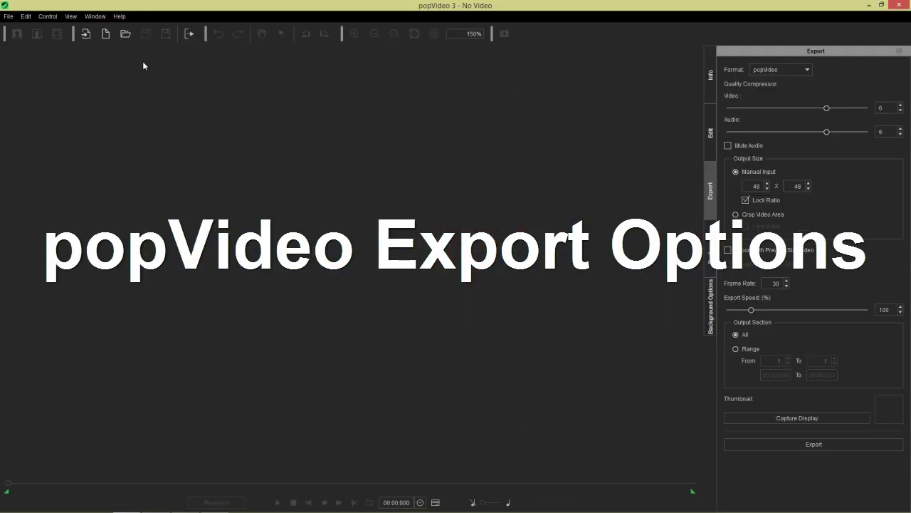
pyautogui.click(86, 35)
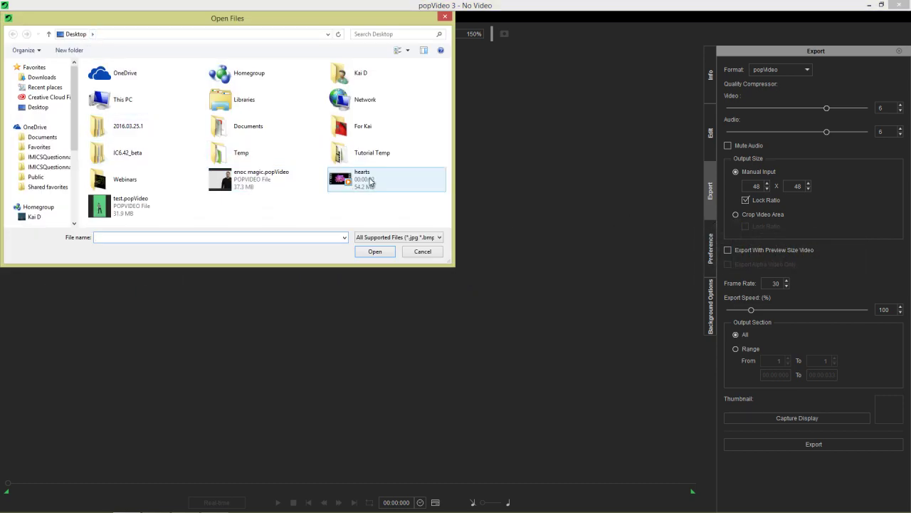
pyautogui.doubleClick(372, 179)
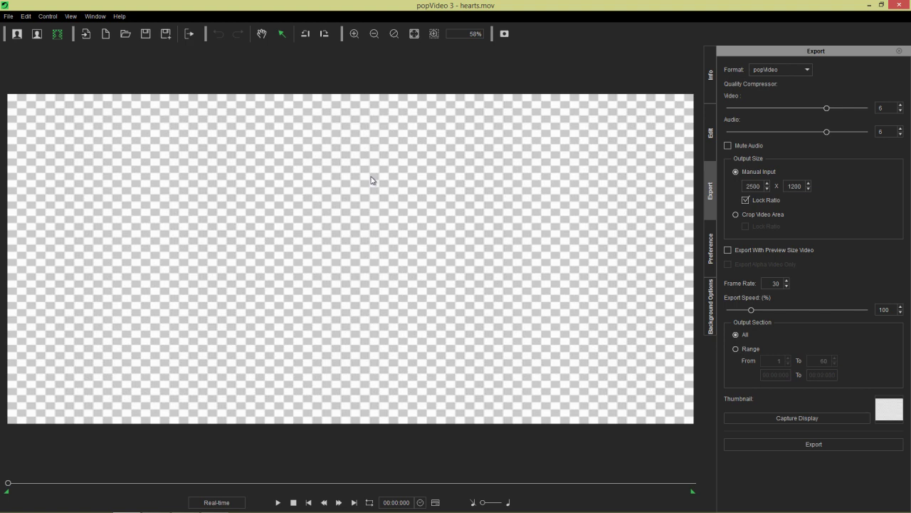
pyautogui.click(708, 131)
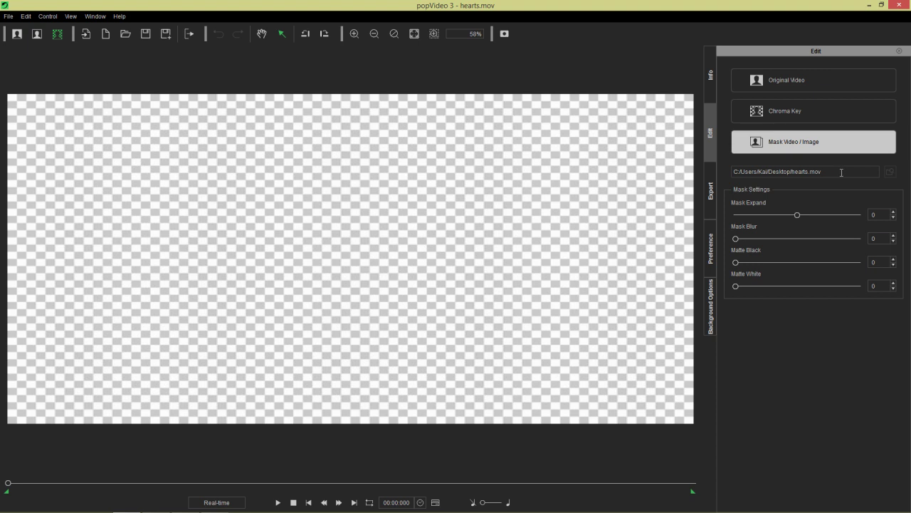
pyautogui.click(277, 502)
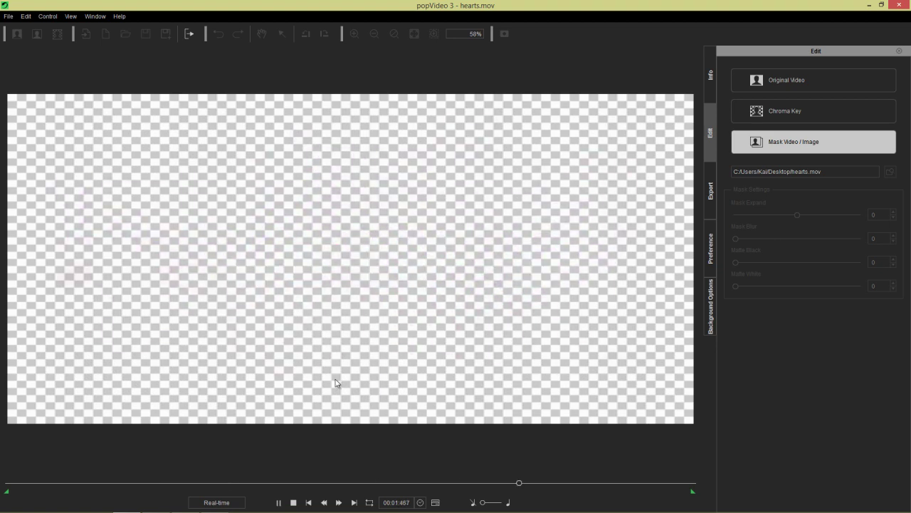
pyautogui.click(291, 502)
pyautogui.click(284, 502)
pyautogui.click(293, 502)
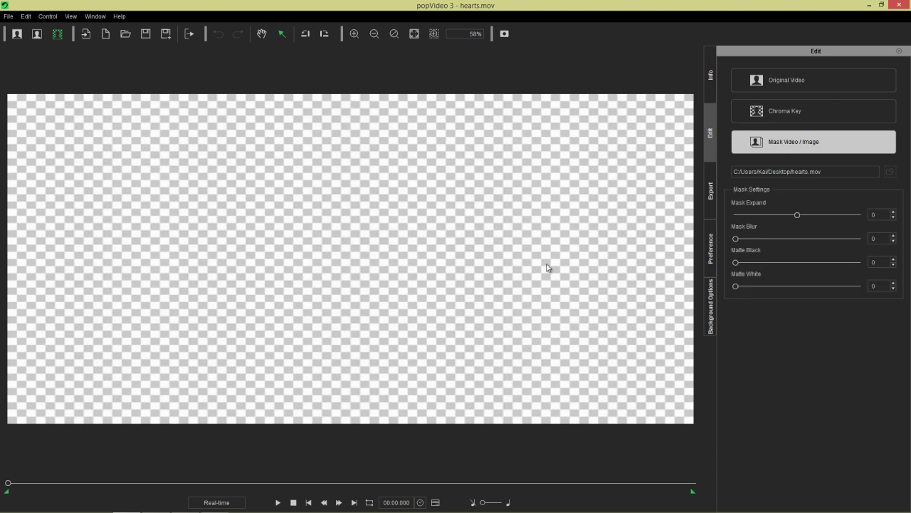
pyautogui.click(708, 189)
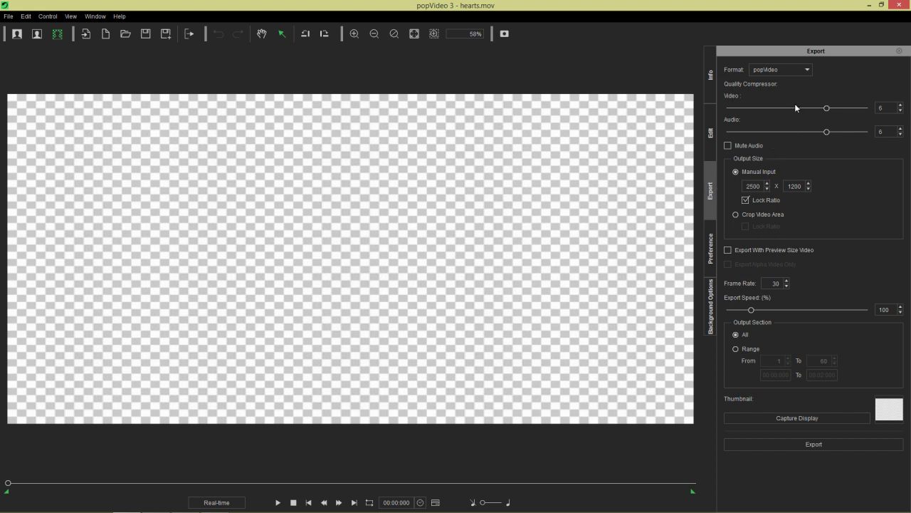
# Keep popVideo selected as the export format in the Format list.
pyautogui.click(802, 69)
pyautogui.click(787, 78)
# Stop the looping hearts preview in After Effects and return to popVideo 3.
pyautogui.hotkey('alt', 'Tab')
pyautogui.hotkey('alt', 'Tab')
pyautogui.hotkey('alt', 'Tab')
pyautogui.hotkey('alt', 'Tab')
pyautogui.hotkey('alt', 'Tab')
pyautogui.hotkey('alt', 'Tab')
pyautogui.hotkey('alt', 'Tab')
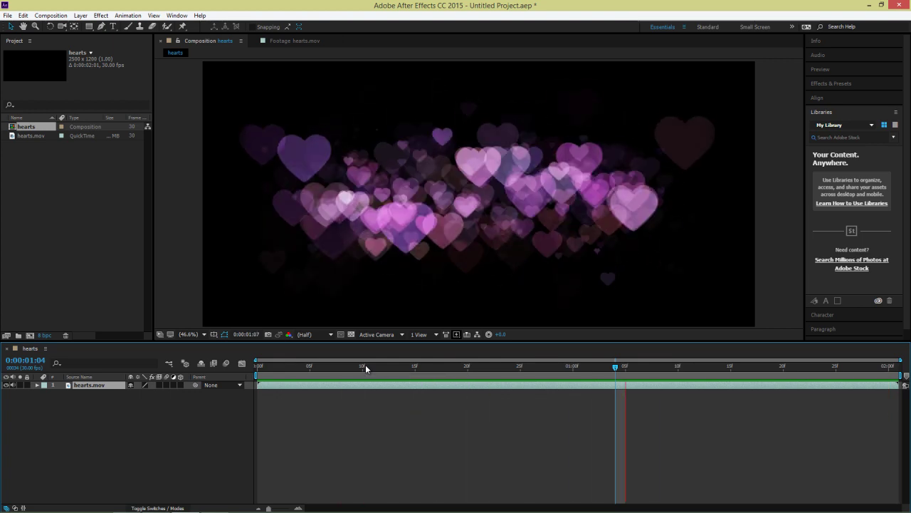
pyautogui.press('space')
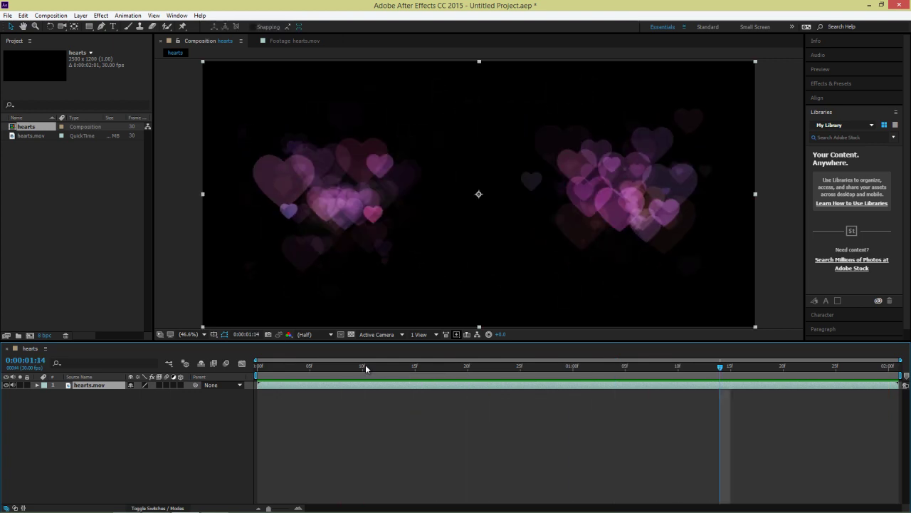
pyautogui.hotkey('alt', 'Tab')
pyautogui.hotkey('alt', 'Tab')
pyautogui.hotkey('alt', 'Tab')
pyautogui.hotkey('alt', 'Tab')
pyautogui.hotkey('alt', 'Tab')
pyautogui.hotkey('alt', 'Tab')
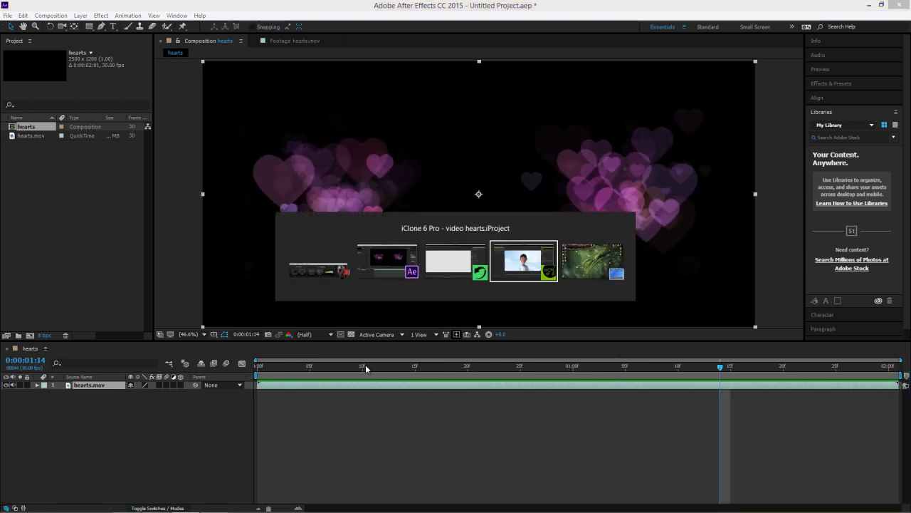
pyautogui.hotkey('alt', 'Tab')
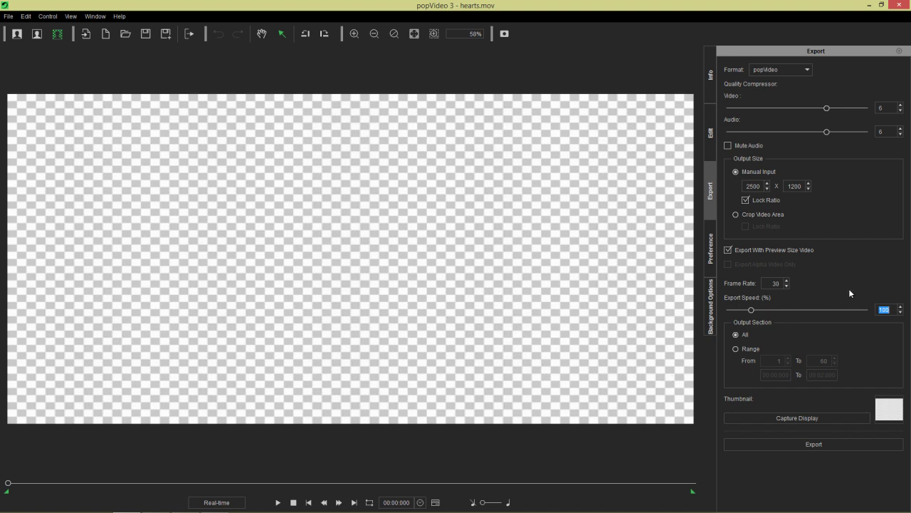
# Set Export Speed to 75% and play the hearts clip.
pyautogui.doubleClick(901, 312)
pyautogui.click(279, 502)
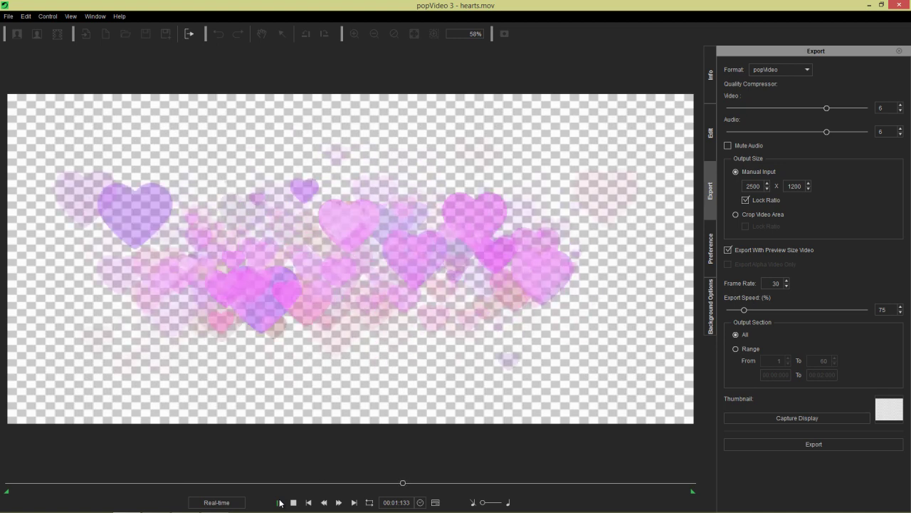
# Pause at the one-second frame, zoom and pan the preview, and capture a thumbnail.
pyautogui.click(279, 502)
pyautogui.moveTo(496, 483); pyautogui.dragTo(356, 484)
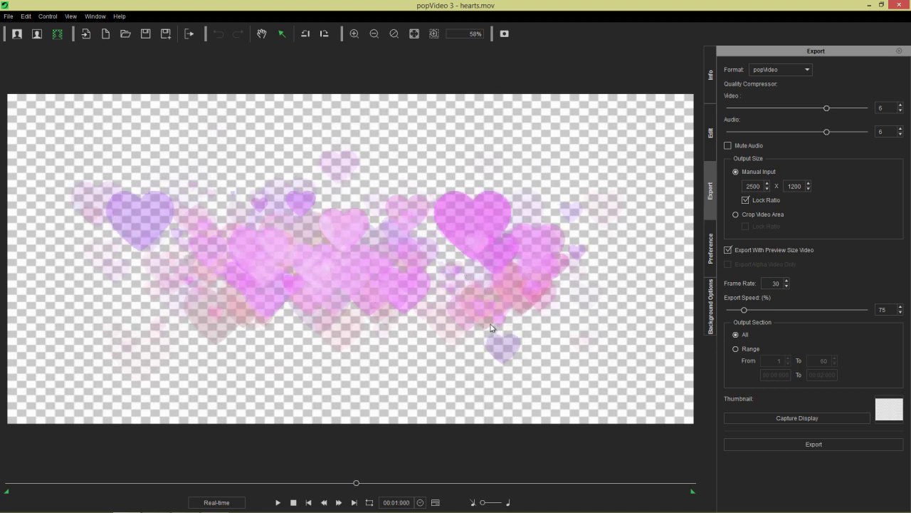
pyautogui.scroll(3, 503, 288)
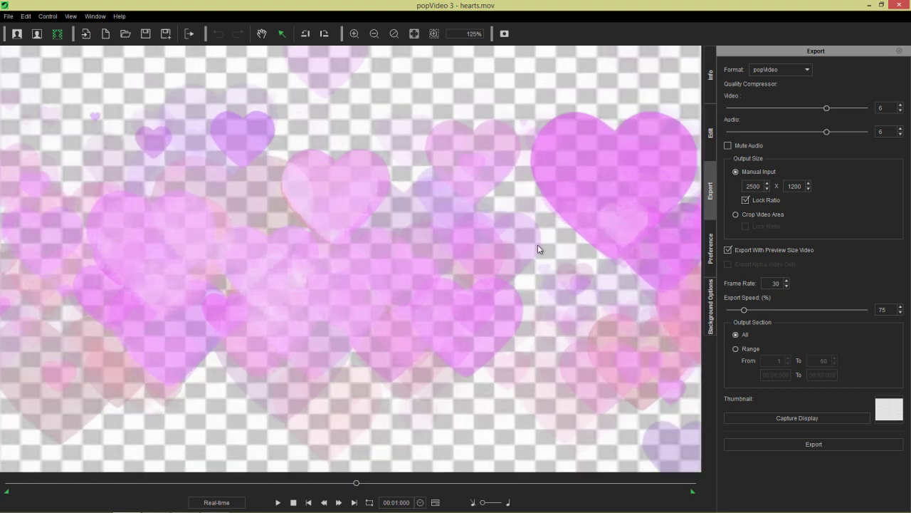
pyautogui.press('h')
pyautogui.moveTo(582, 220); pyautogui.dragTo(446, 238)
pyautogui.press('v')
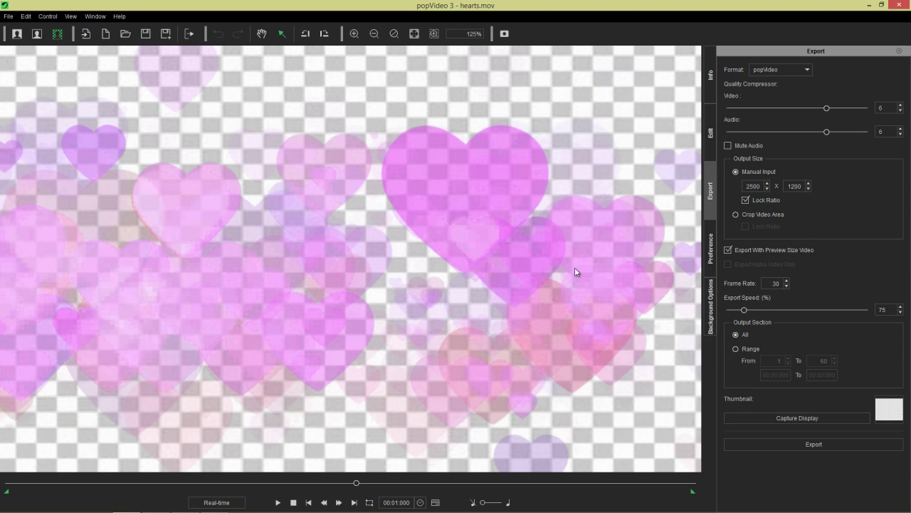
pyautogui.click(795, 419)
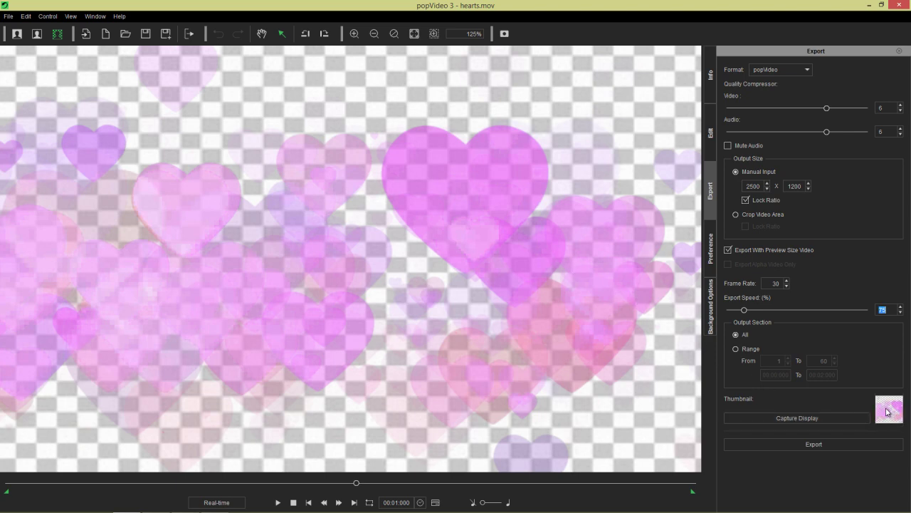
# Give the preview a custom #ff8efe pink background and recapture the frame as the thumbnail.
pyautogui.click(710, 313)
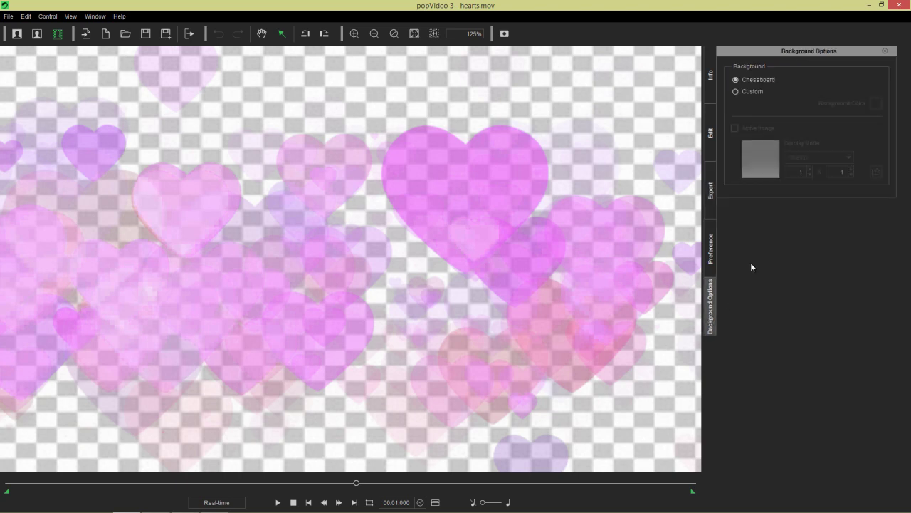
pyautogui.click(781, 92)
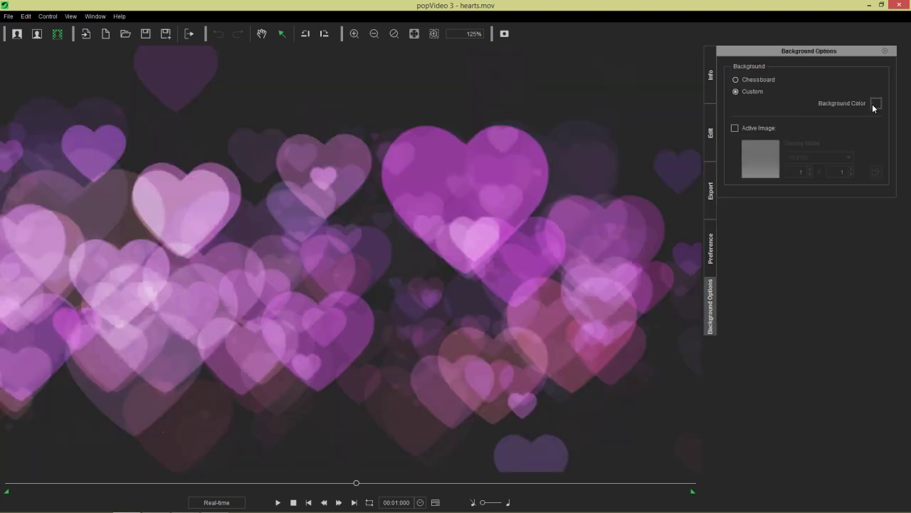
pyautogui.click(876, 104)
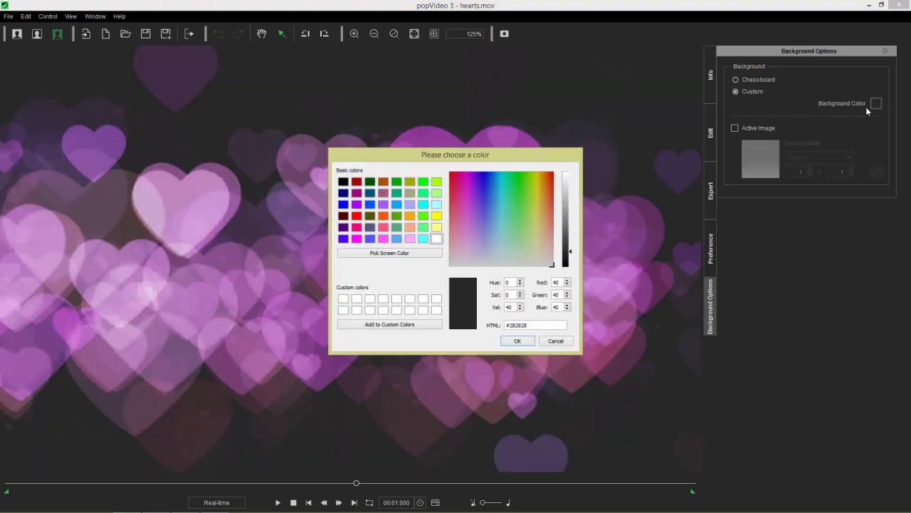
pyautogui.click(466, 224)
pyautogui.moveTo(568, 202); pyautogui.dragTo(567, 172)
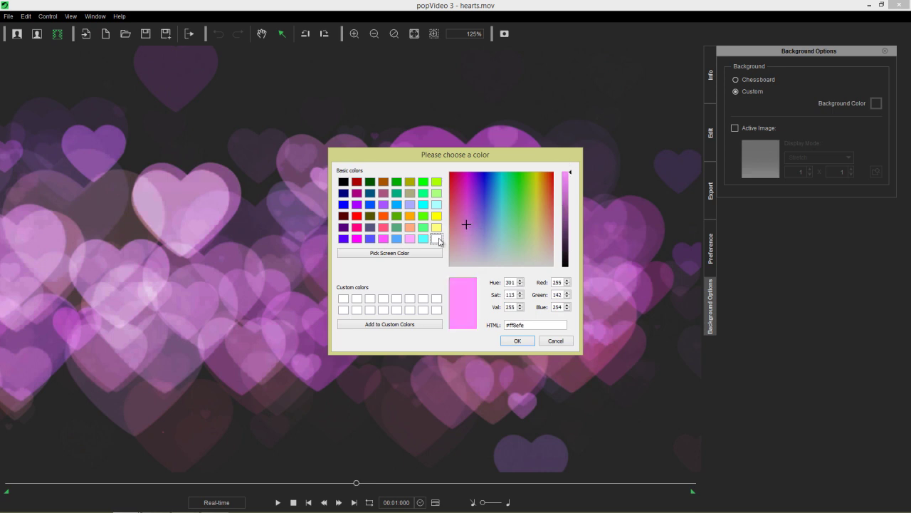
pyautogui.click(522, 340)
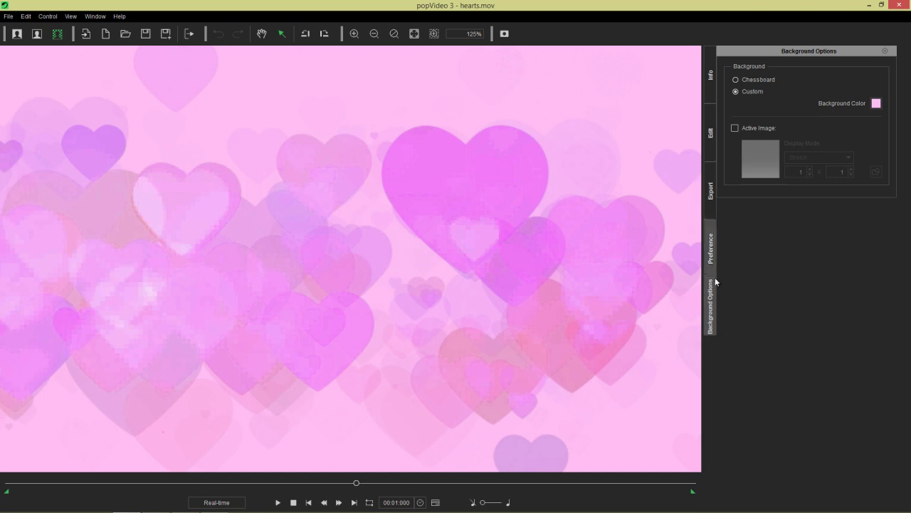
pyautogui.click(710, 191)
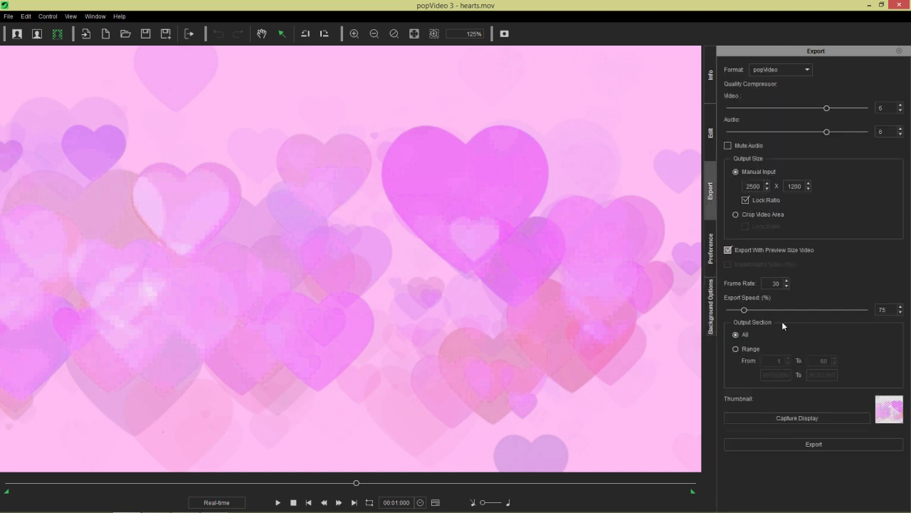
pyautogui.click(815, 418)
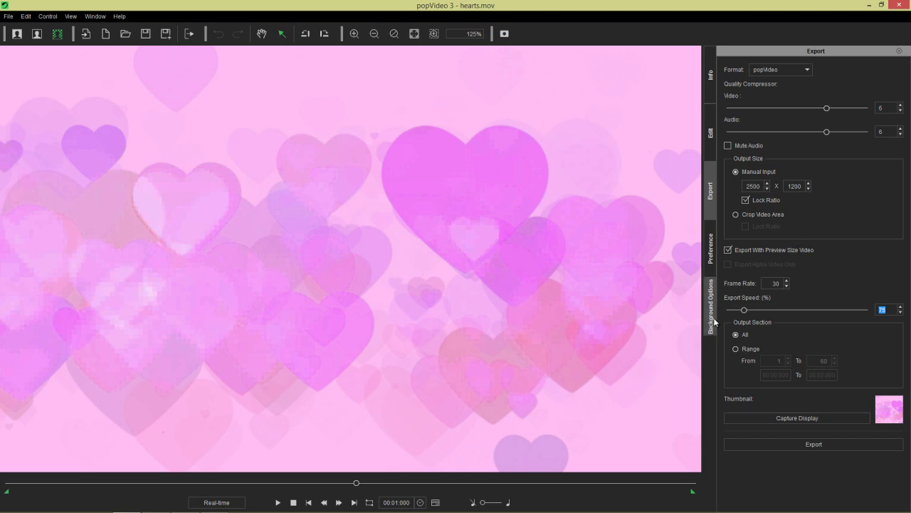
# Export the clip as popVideo file 'hearts' on the Desktop, then show the desktop.
pyautogui.click(788, 440)
pyautogui.write('hearts')
pyautogui.click(346, 254)
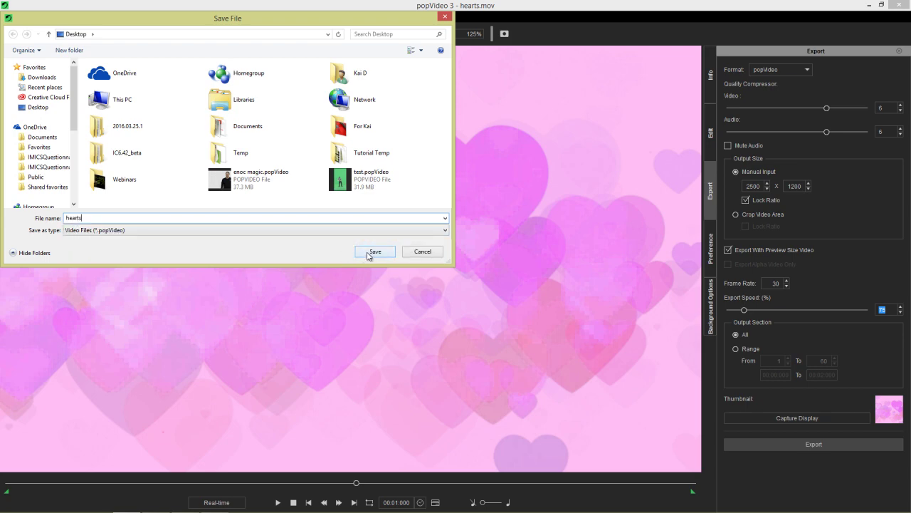
pyautogui.click(374, 253)
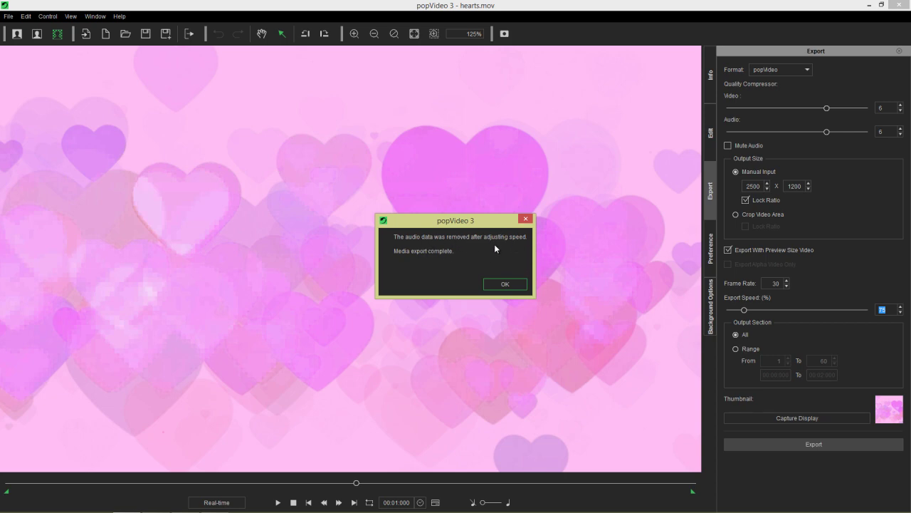
pyautogui.click(503, 284)
pyautogui.click(502, 282)
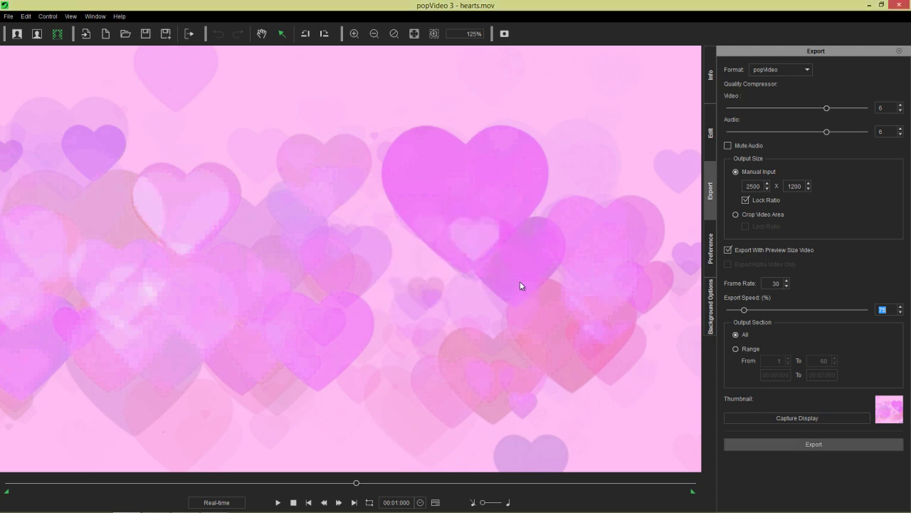
pyautogui.press('super+d')
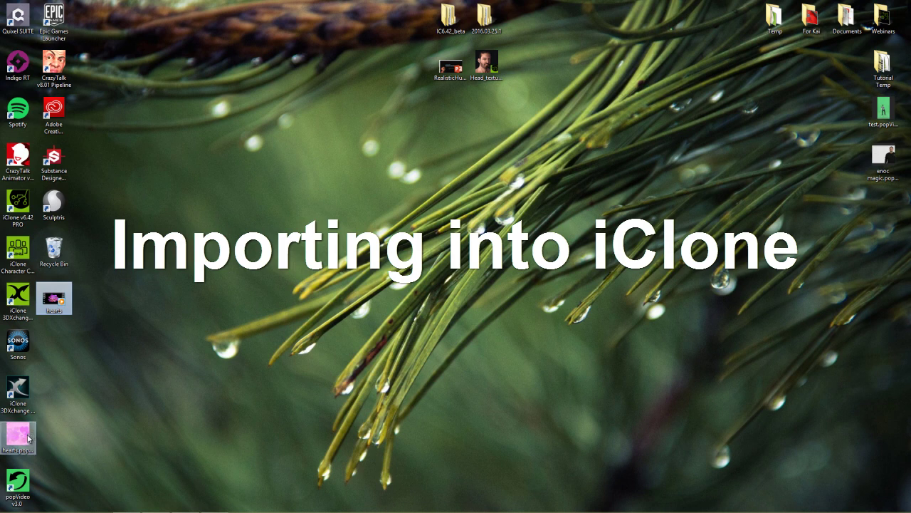
# Drag the hearts popVideo file into the iClone viewport as a Billboard prop.
pyautogui.moveTo(22, 440); pyautogui.dragTo(390, 162)
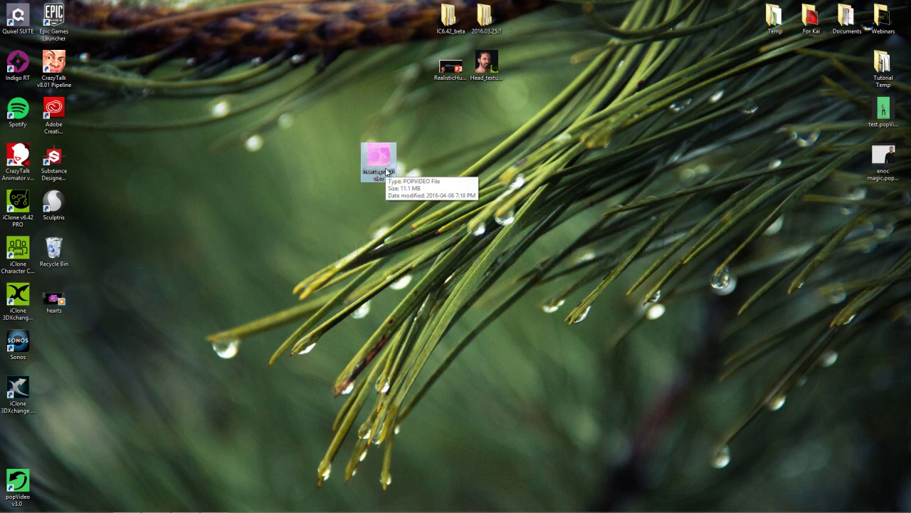
pyautogui.moveTo(379, 159); pyautogui.dragTo(369, 284)
pyautogui.hotkey('alt', 'Tab')
pyautogui.hotkey('alt', 'Tab')
pyautogui.hotkey('alt', 'Tab')
pyautogui.hotkey('alt', 'Tab')
pyautogui.click(405, 315)
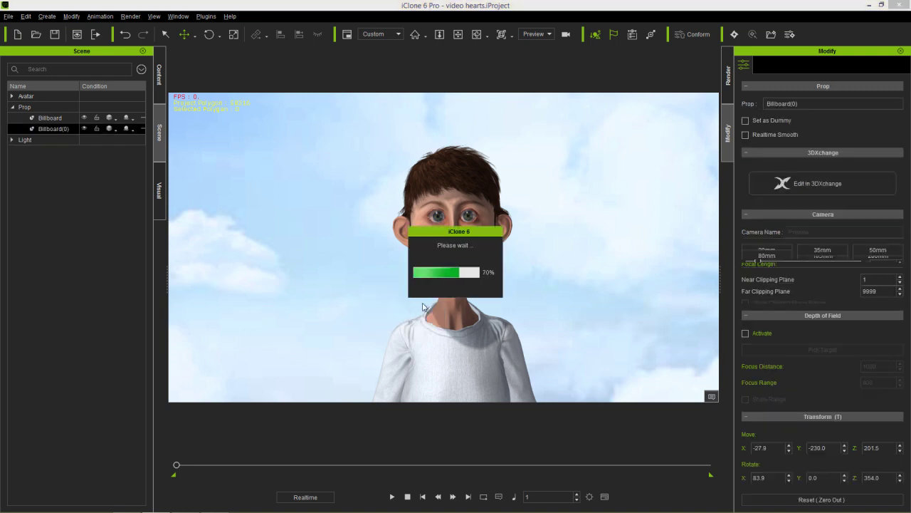
# Align the billboard to the character along X and Y.
pyautogui.click(299, 34)
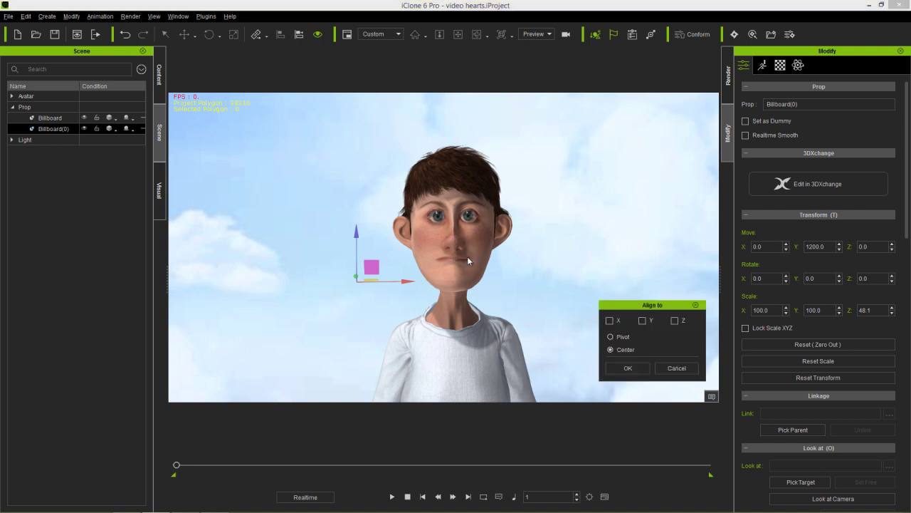
pyautogui.click(609, 321)
pyautogui.click(642, 321)
pyautogui.click(628, 368)
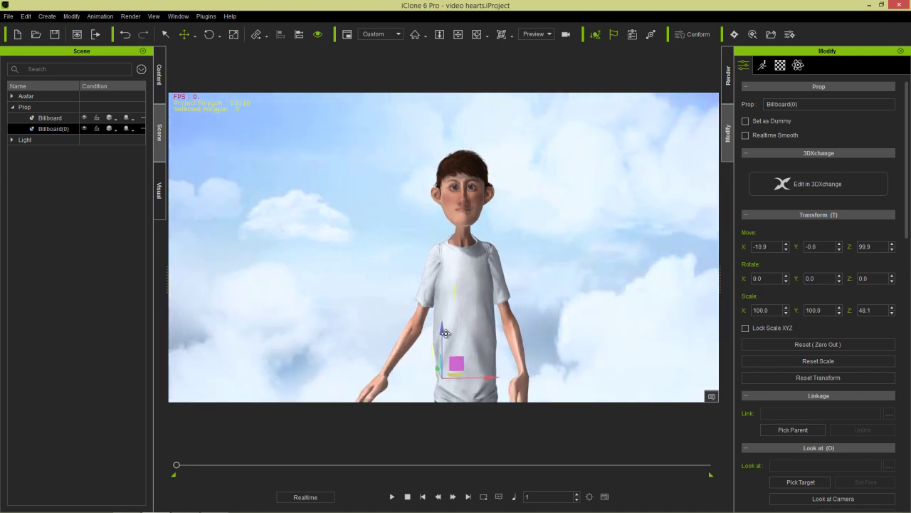
# Lift the billboard to face height at X -12.1, Y -49.5, Z 180.4.
pyautogui.moveTo(443, 331); pyautogui.dragTo(445, 189)
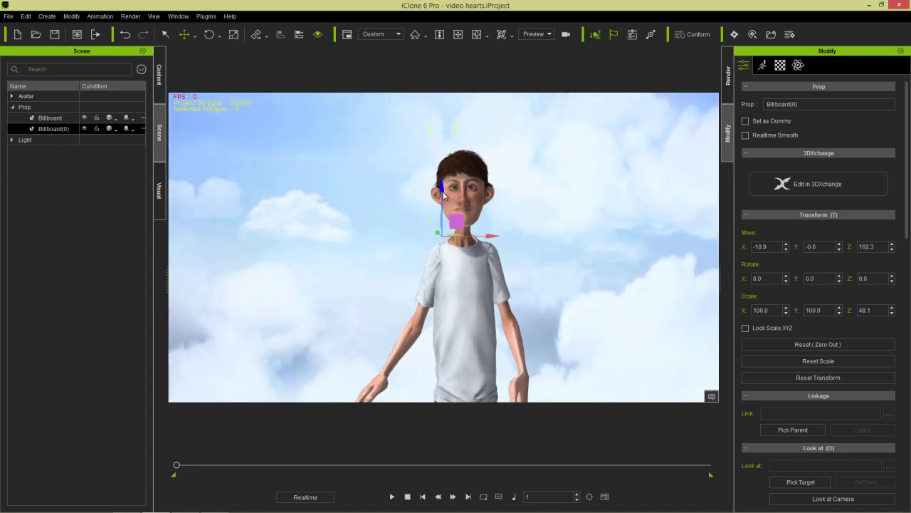
pyautogui.moveTo(437, 232); pyautogui.dragTo(442, 242)
pyautogui.scroll(5, 498, 294)
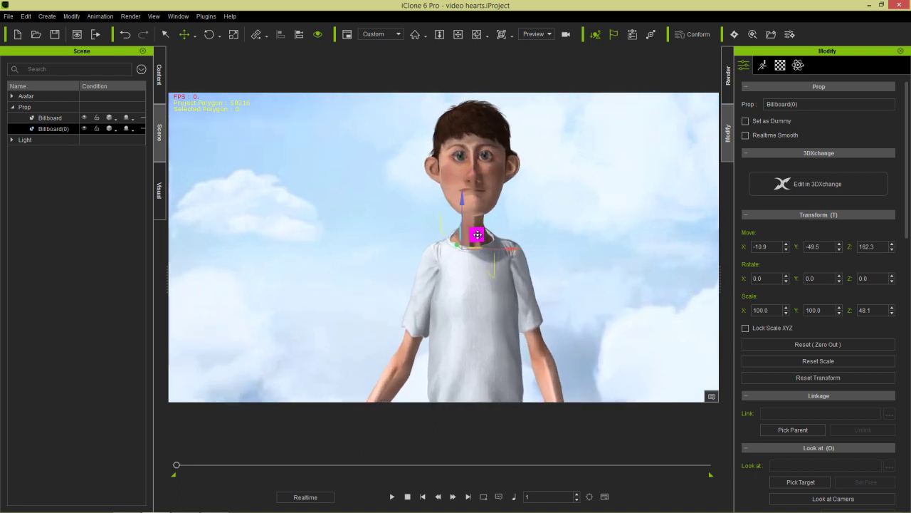
pyautogui.moveTo(477, 234); pyautogui.dragTo(466, 156)
pyautogui.scroll(-4, 466, 268)
pyautogui.scroll(2, 466, 268)
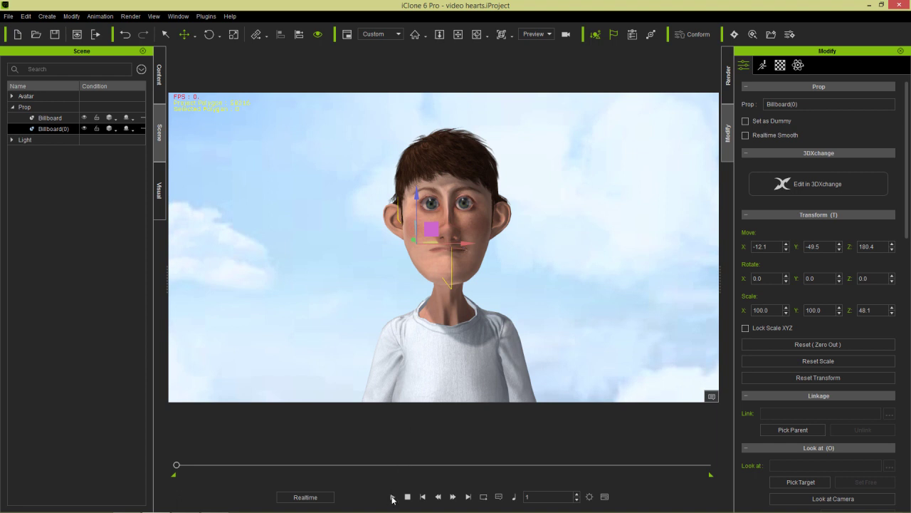
# Preview the hearts, pause at frame 72, and orbit to frame the character's head.
pyautogui.click(392, 499)
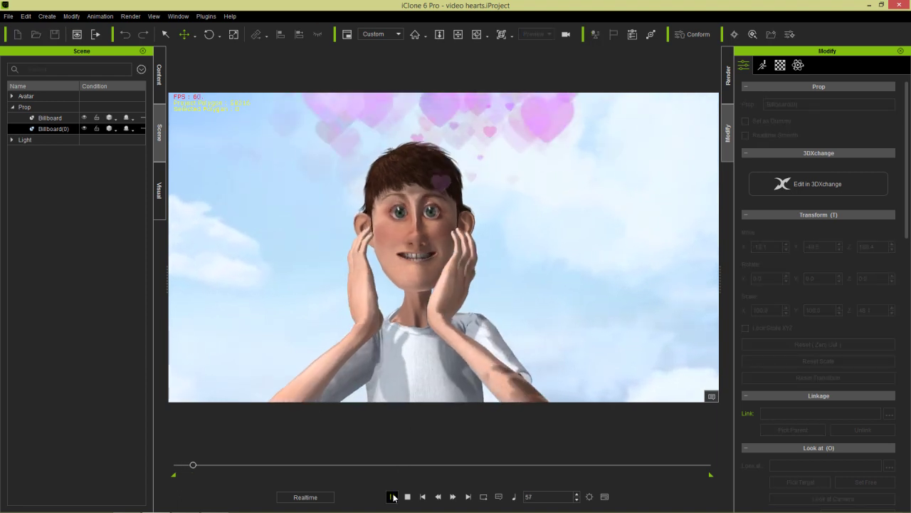
pyautogui.click(392, 497)
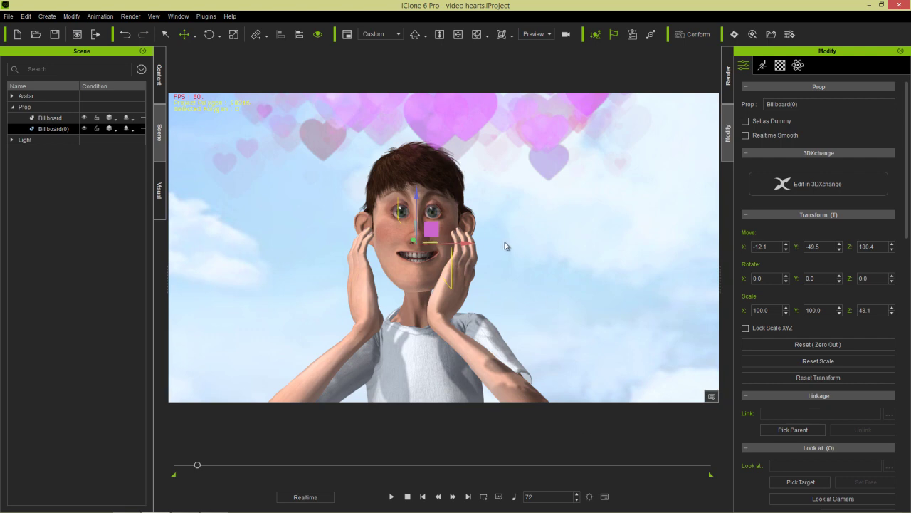
pyautogui.moveTo(497, 183); pyautogui.dragTo(541, 198)
pyautogui.moveTo(541, 90); pyautogui.dragTo(517, 211)
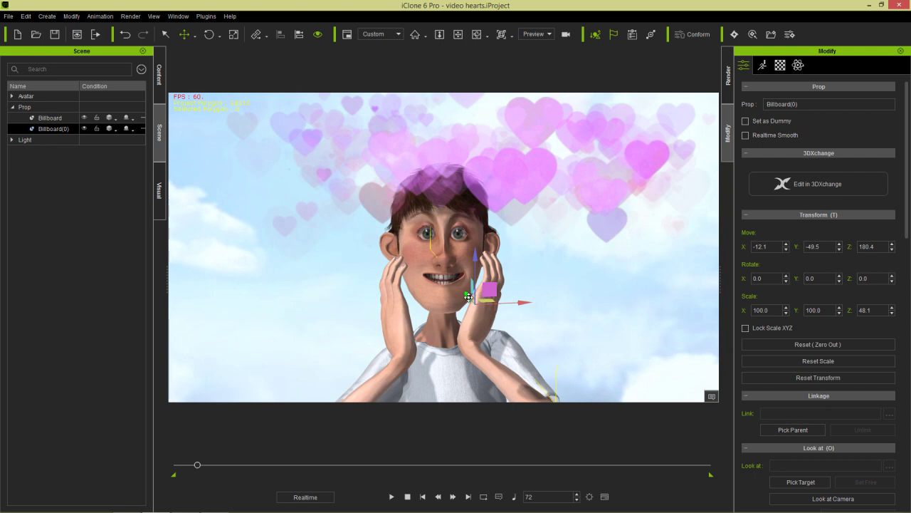
# Move the billboard to Y -12.0, Z 174.8 and scale it to 112.9, 112.9, 54.3.
pyautogui.moveTo(466, 295); pyautogui.dragTo(445, 265)
pyautogui.moveTo(446, 233); pyautogui.dragTo(463, 254)
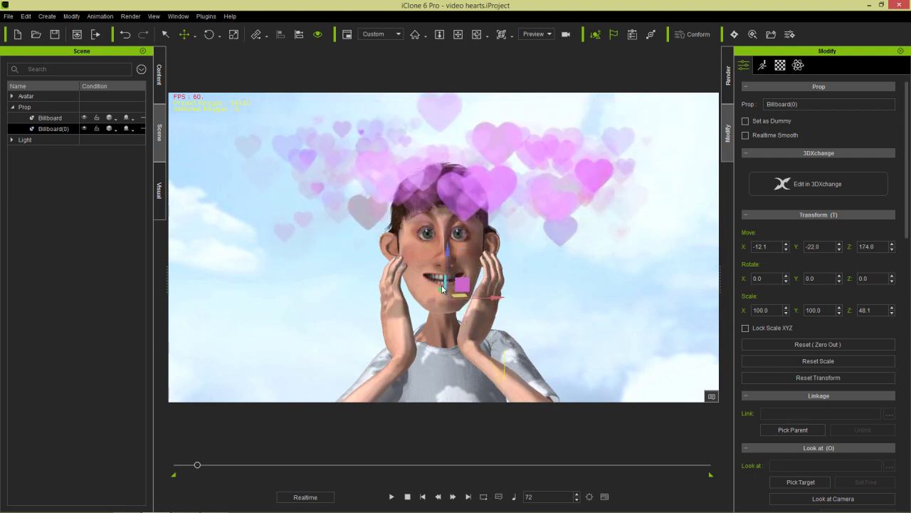
pyautogui.moveTo(440, 287); pyautogui.dragTo(468, 281)
pyautogui.press('r')
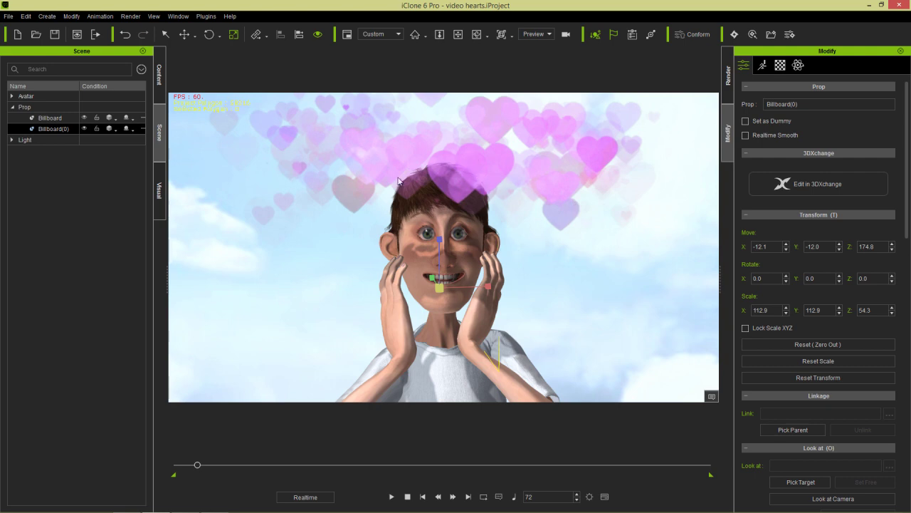
# Rename Billboard(0) to 'Hearts' and set its shadow option to No Shadows.
pyautogui.click(51, 118)
pyautogui.click(55, 128)
pyautogui.doubleClick(59, 130)
pyautogui.write('Hearts')
pyautogui.press('Return')
pyautogui.click(133, 133)
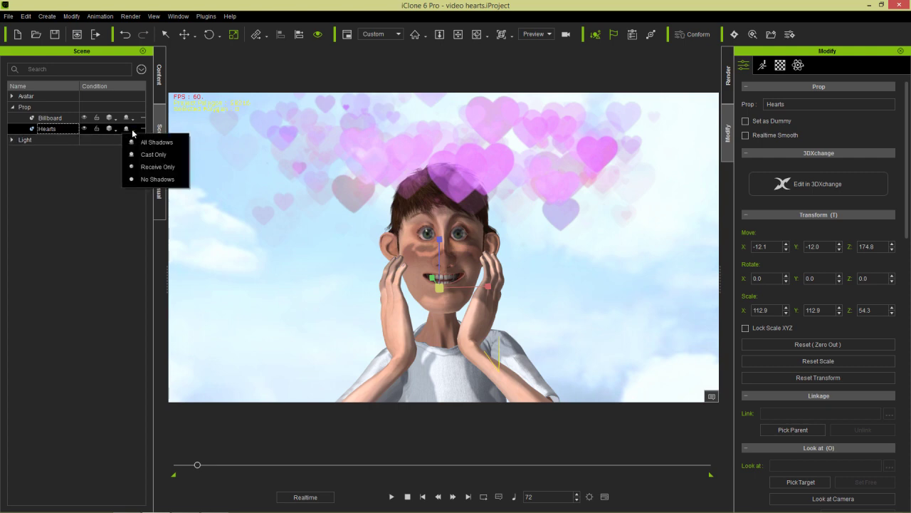
pyautogui.click(156, 179)
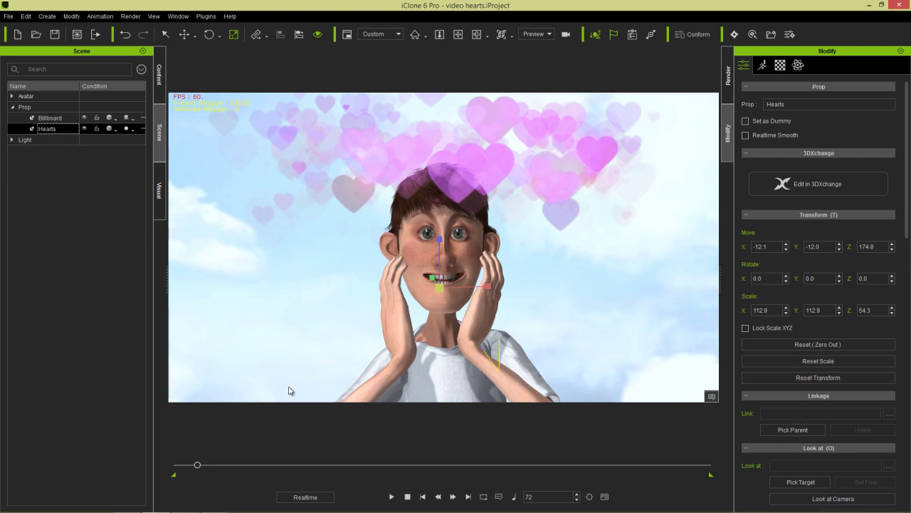
# Apply Remove Object Animation to the Hearts prop, rewind to frame 1, and play it through.
pyautogui.rightClick(413, 144)
pyautogui.click(478, 288)
pyautogui.moveTo(198, 467); pyautogui.dragTo(168, 467)
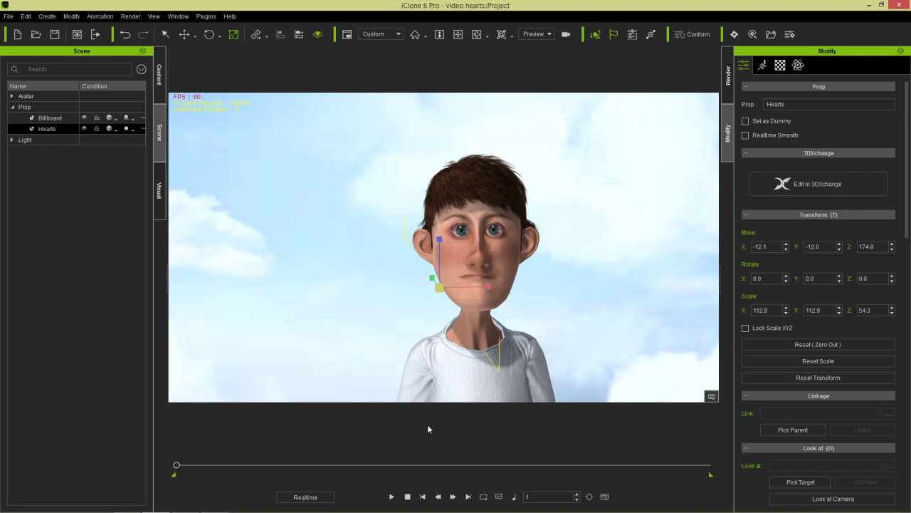
pyautogui.moveTo(477, 328); pyautogui.dragTo(460, 303)
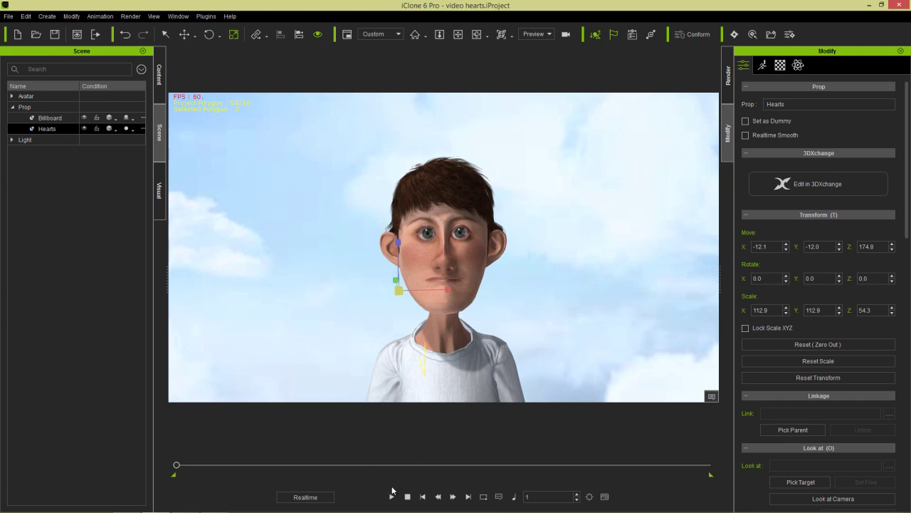
pyautogui.click(392, 496)
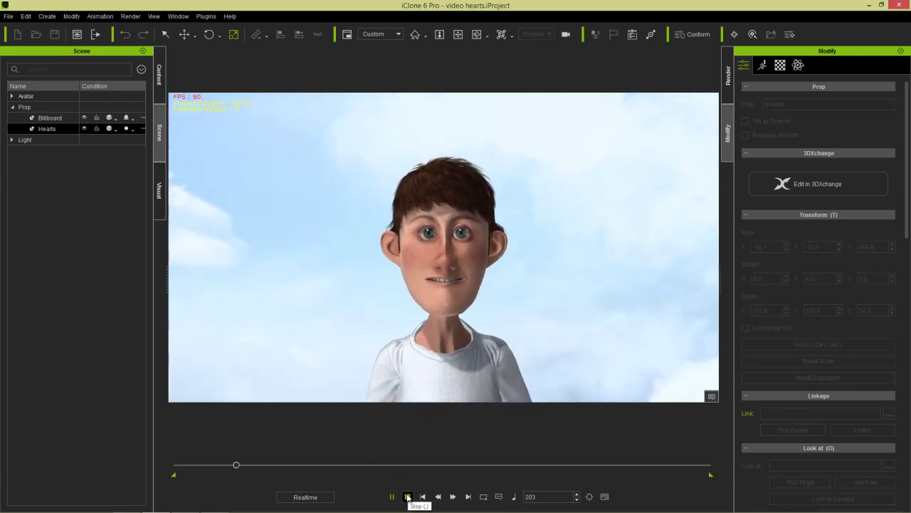
pyautogui.click(407, 496)
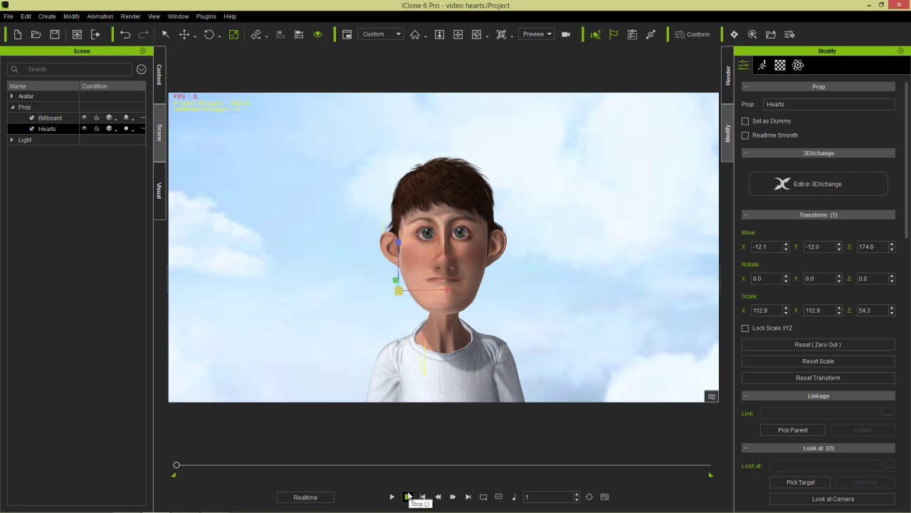
# Pause at frame 67, change the Hearts popVideo resolution from Preview to Original, and replay.
pyautogui.click(392, 496)
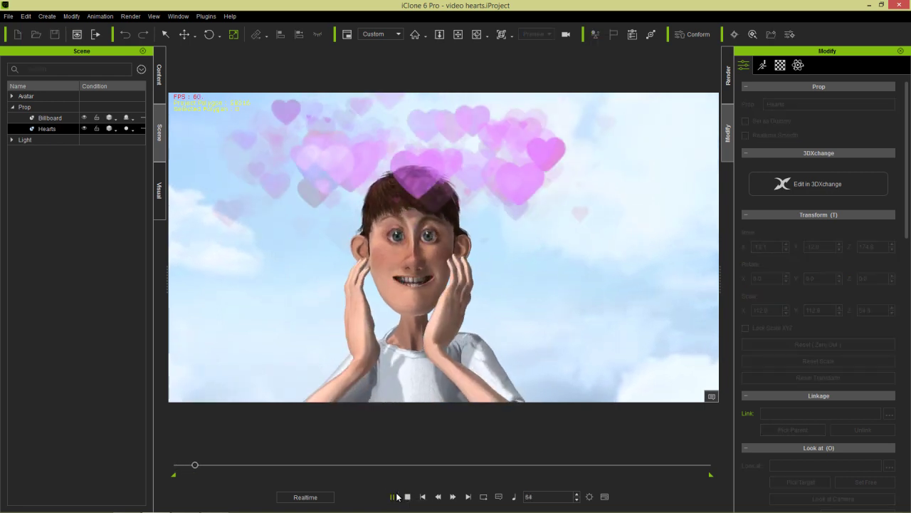
pyautogui.click(392, 496)
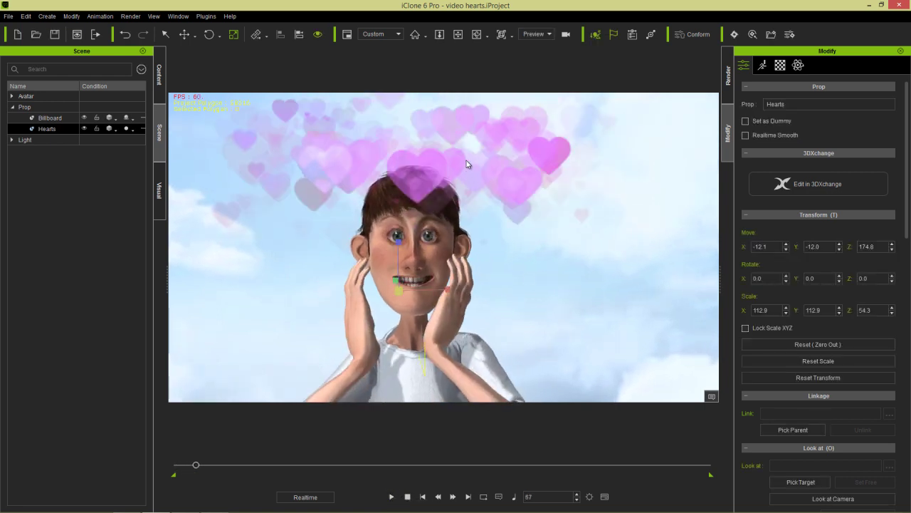
pyautogui.click(781, 65)
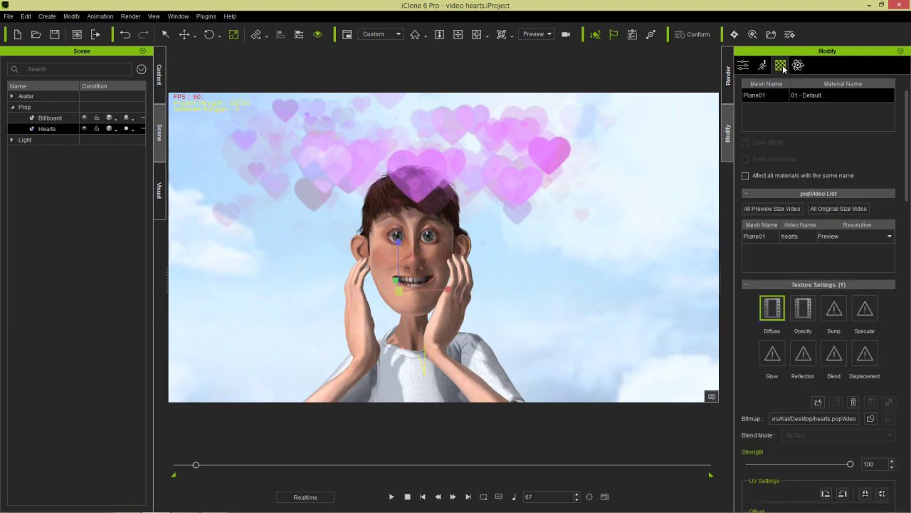
pyautogui.click(846, 231)
pyautogui.click(851, 234)
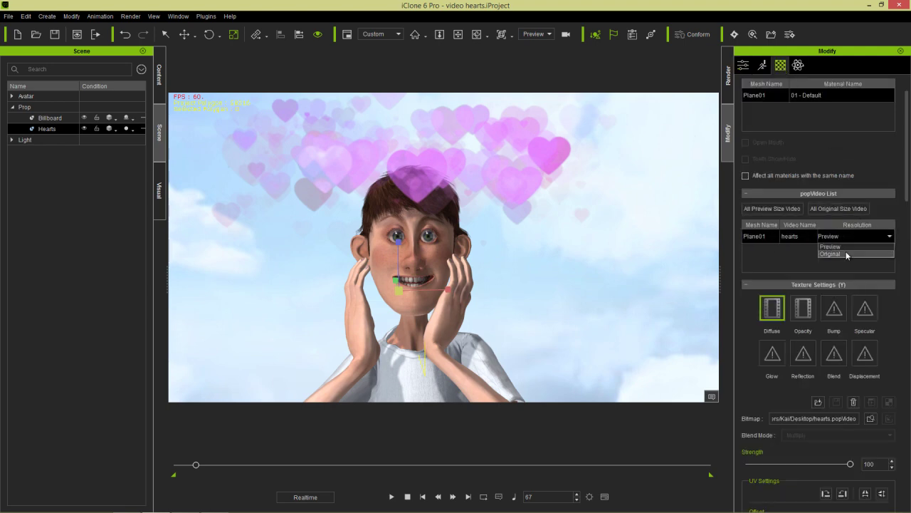
pyautogui.click(846, 252)
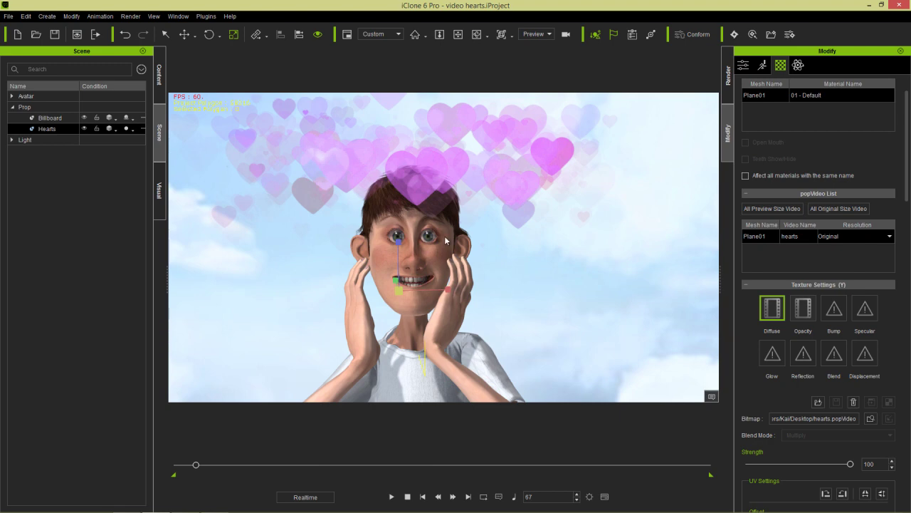
pyautogui.click(408, 496)
pyautogui.click(393, 496)
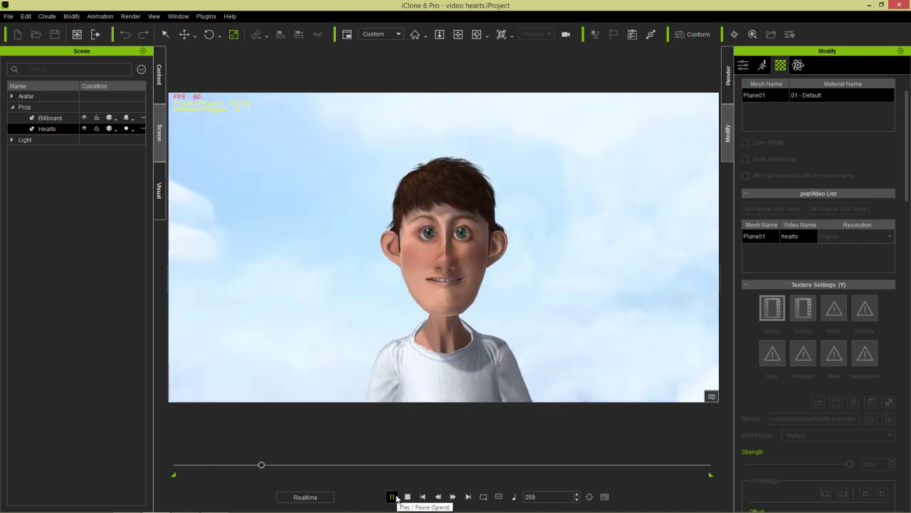
pyautogui.click(392, 496)
pyautogui.click(407, 497)
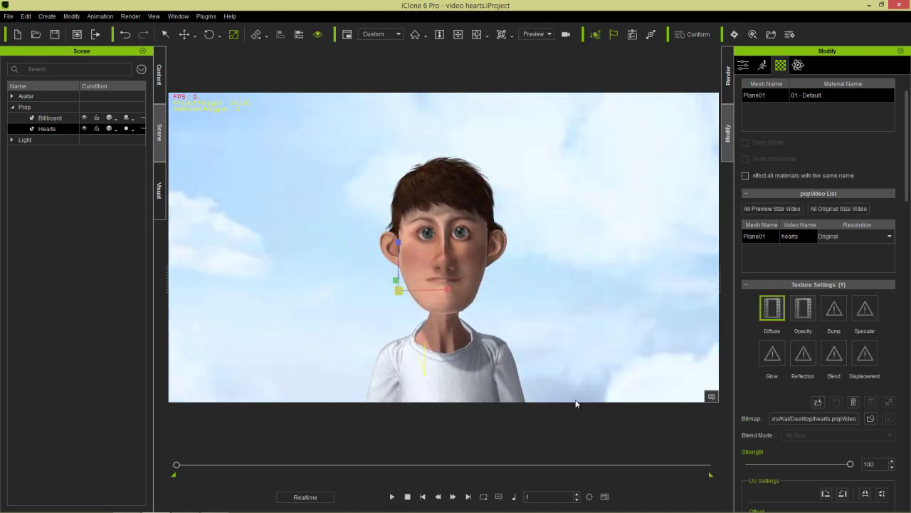
pyautogui.click(393, 496)
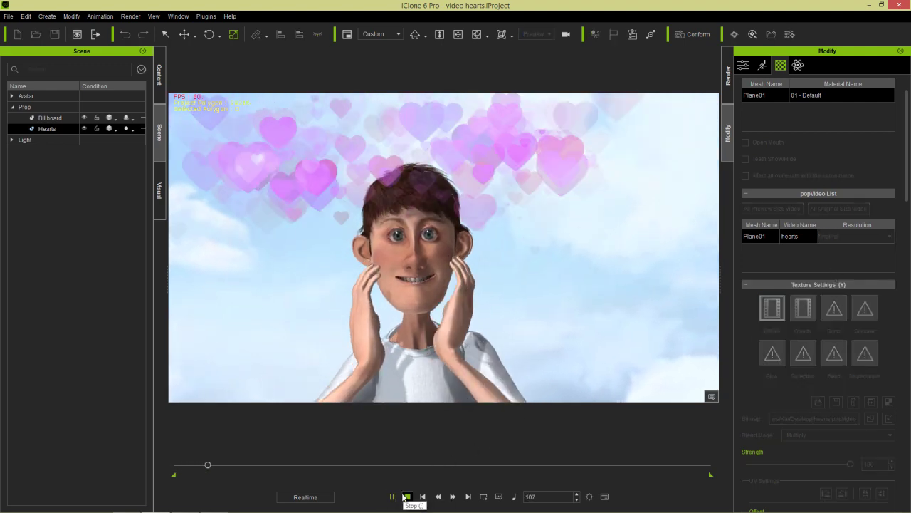
pyautogui.click(392, 496)
pyautogui.click(407, 496)
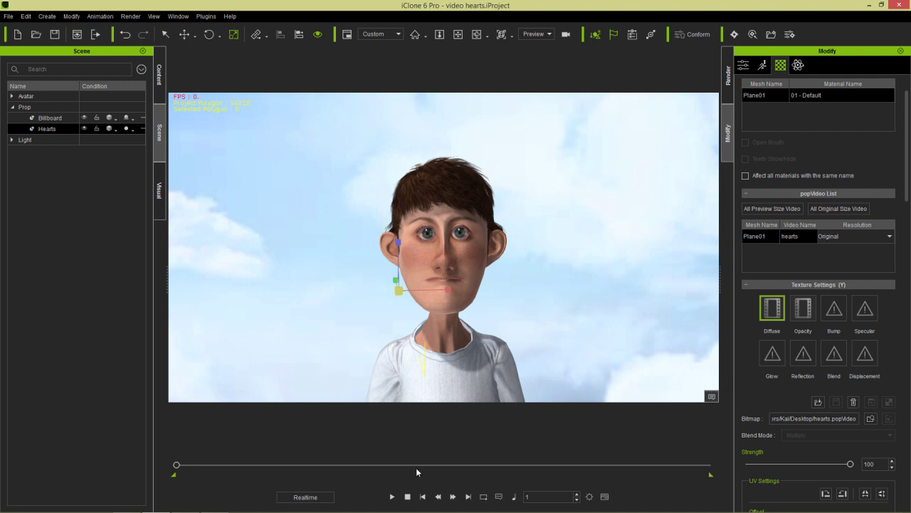